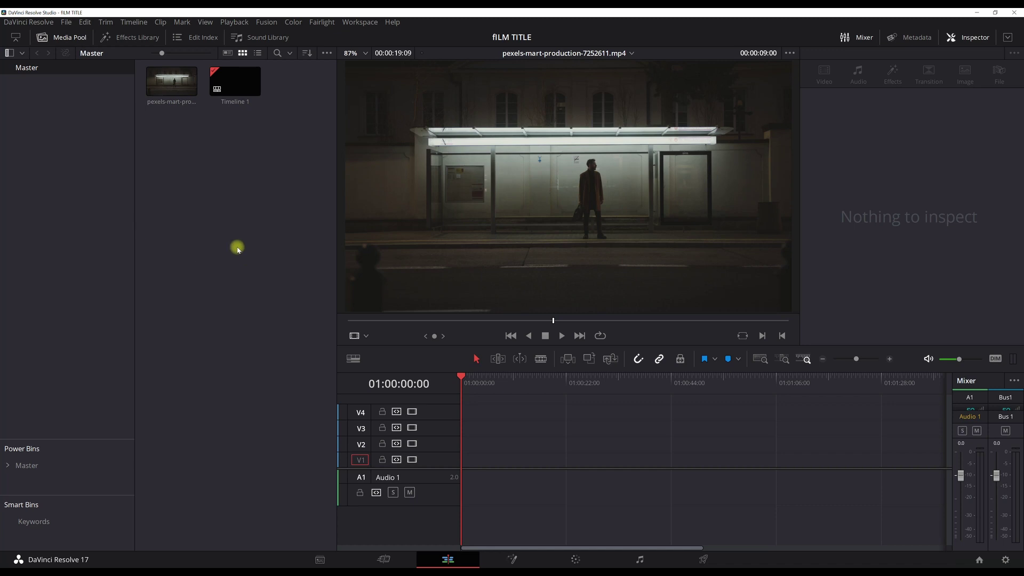
- Create a new Fusion composition clip named "Film Title" in the media pool and open it on the Fusion page
right_click(236, 166)
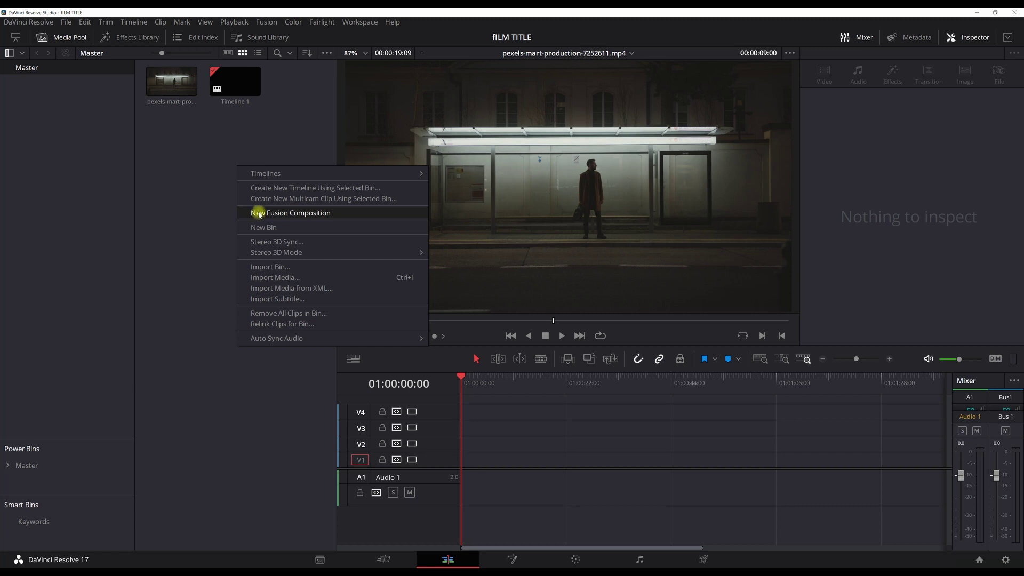
click(259, 213)
key(BackSpace)
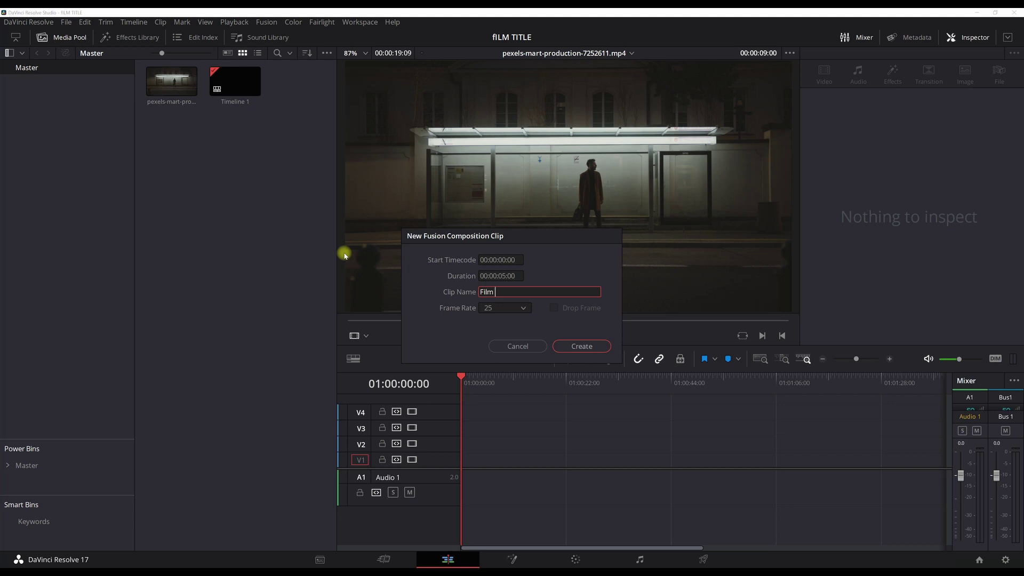
text(Film Title)
key(Return)
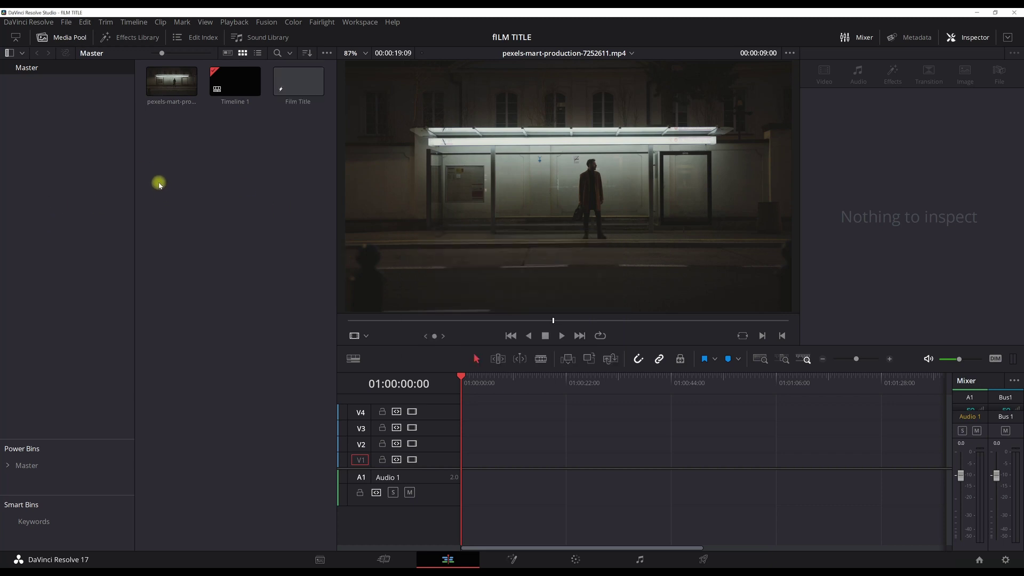
right_click(293, 87)
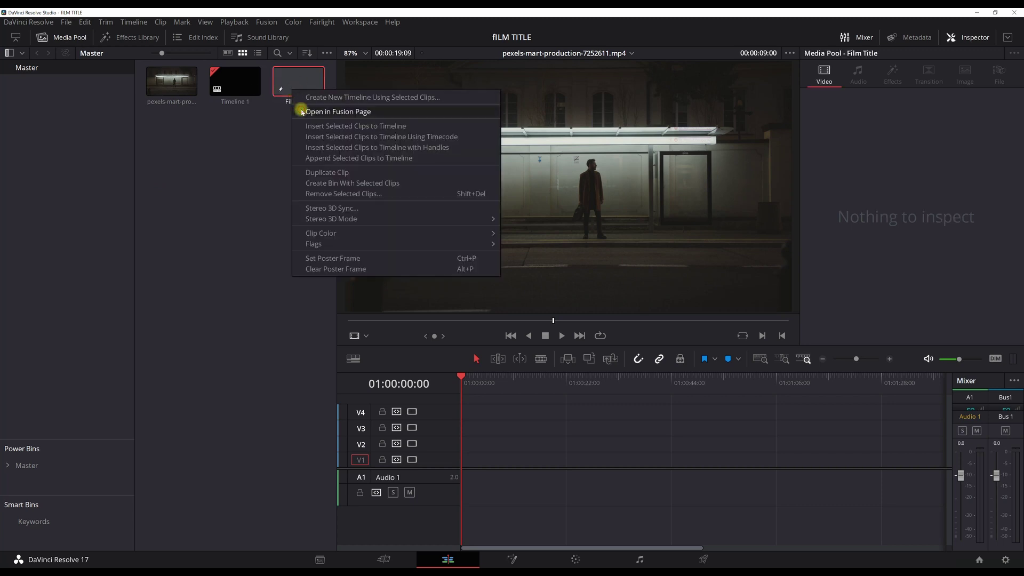
click(302, 111)
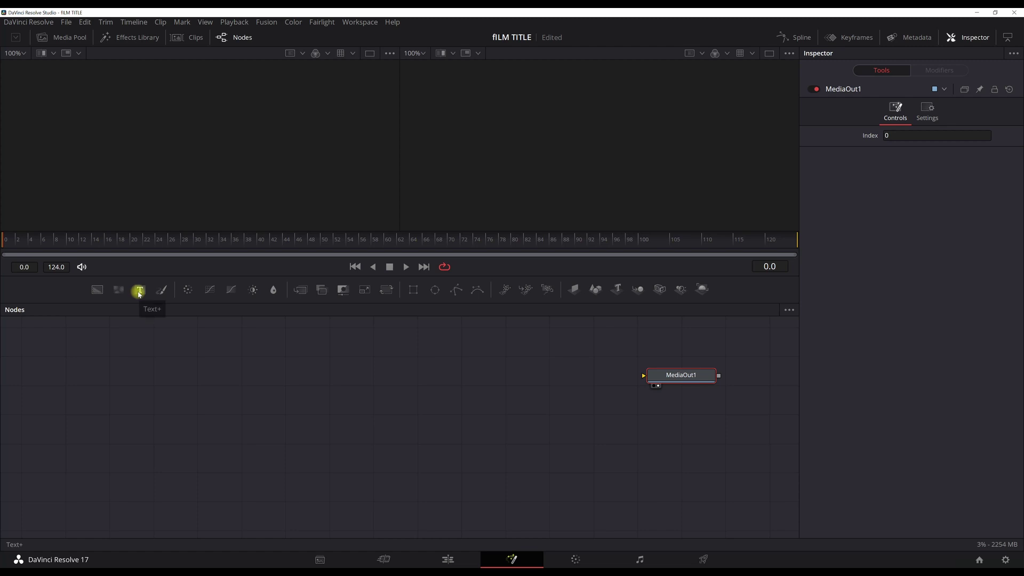
- Add a Text+ node to the node graph, rename it "Lonely Nights", and place it well before MediaOut1
drag(137, 293, 141, 366)
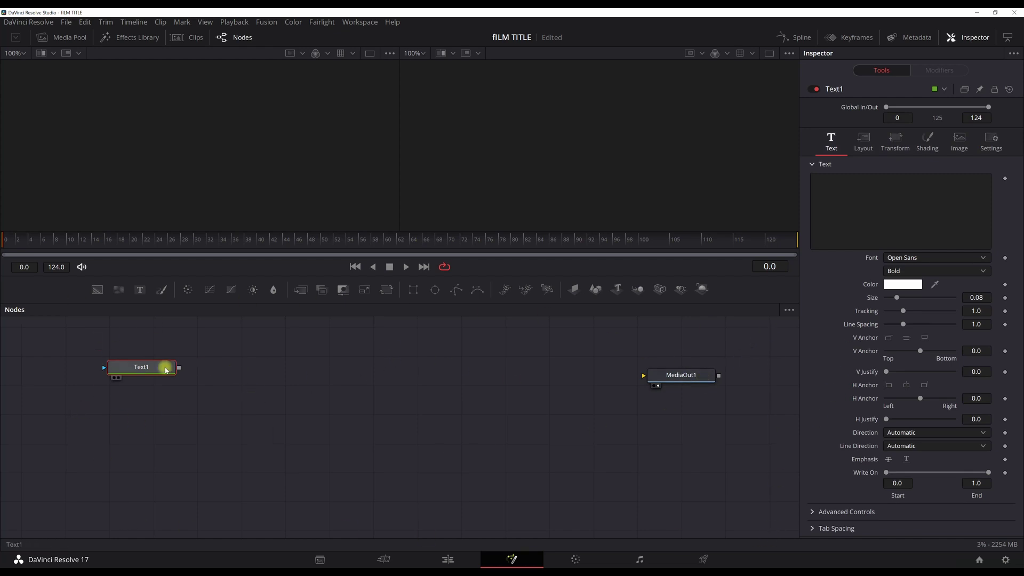
drag(135, 375, 143, 374)
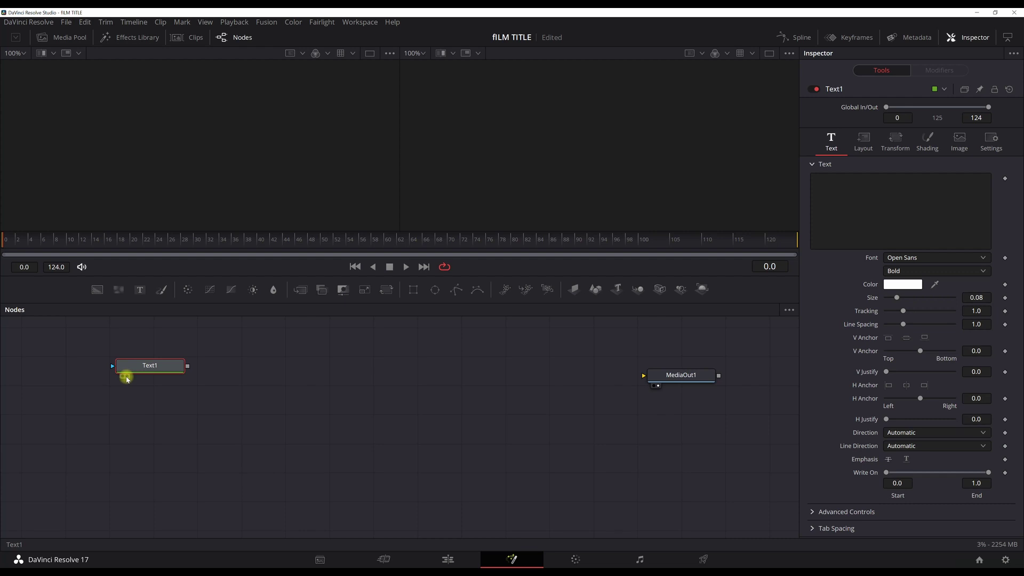
mouse_move(135, 373)
drag(136, 369, 150, 370)
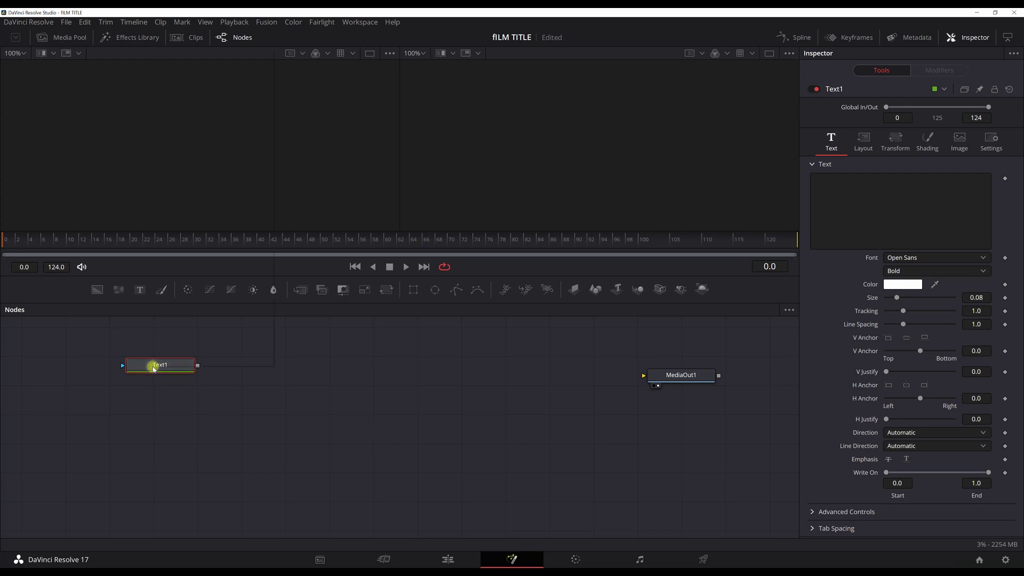
right_click(150, 371)
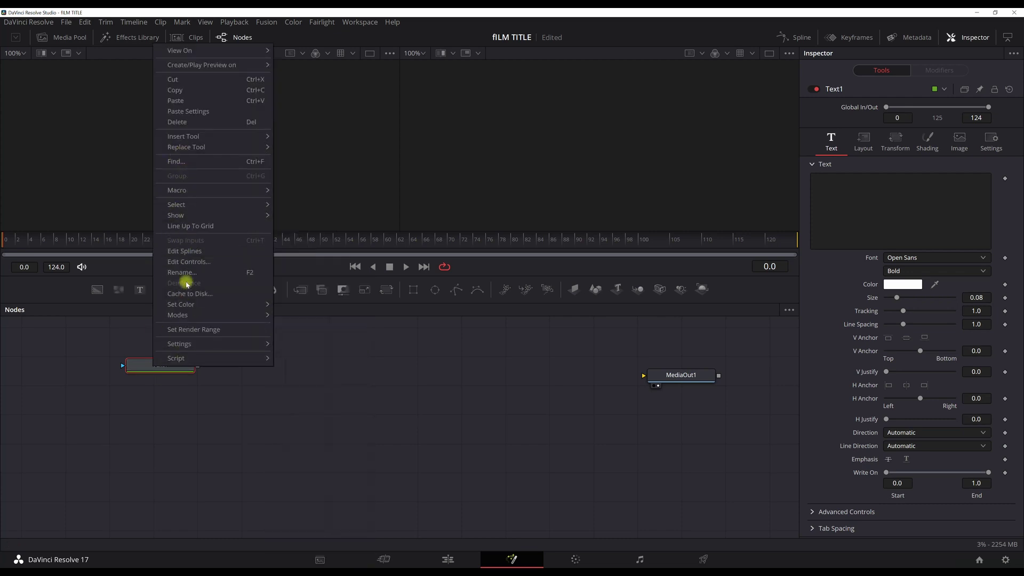
click(183, 273)
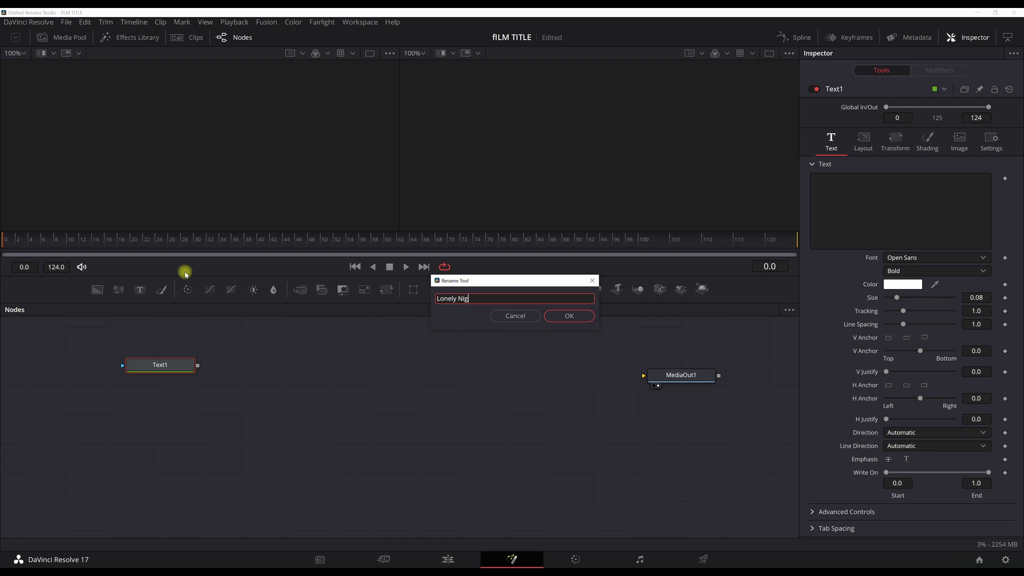
key(Return)
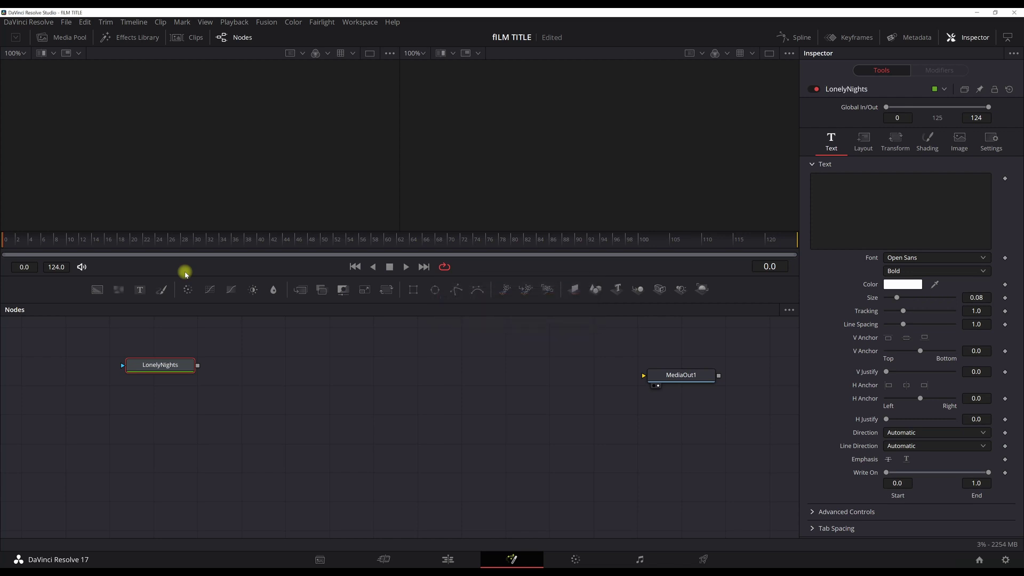
drag(158, 372, 179, 358)
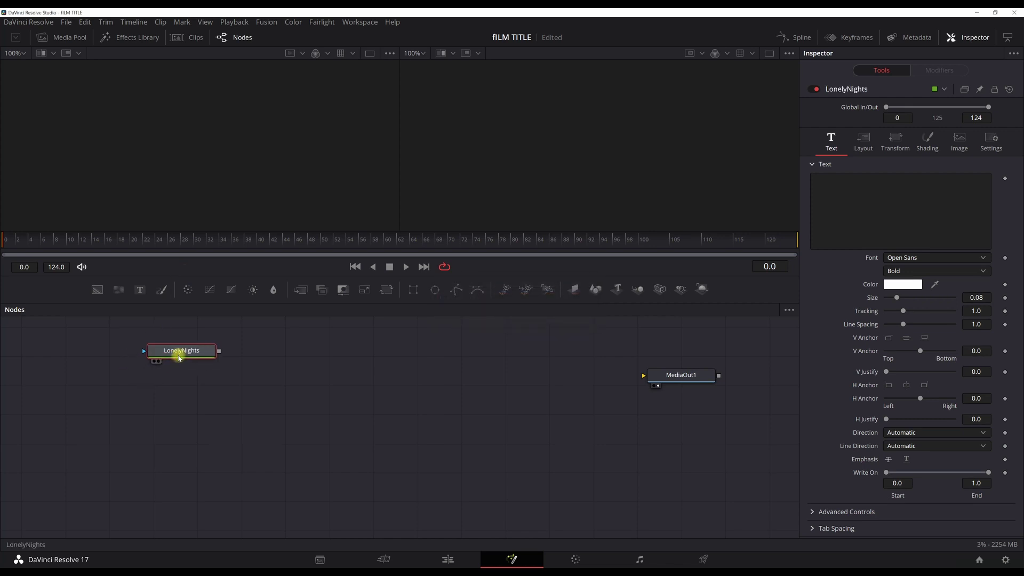
- Add a second Text+ node beside the LonelyNights node and rename it "A Film By"
drag(139, 290, 294, 351)
right_click(294, 351)
click(329, 260)
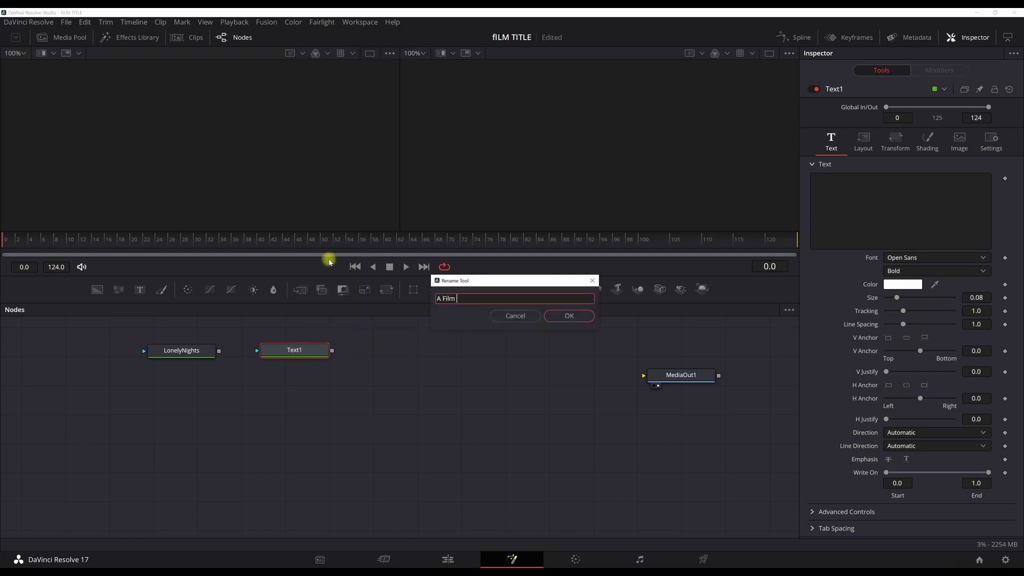
text(A Film By)
click(577, 316)
drag(291, 351, 293, 354)
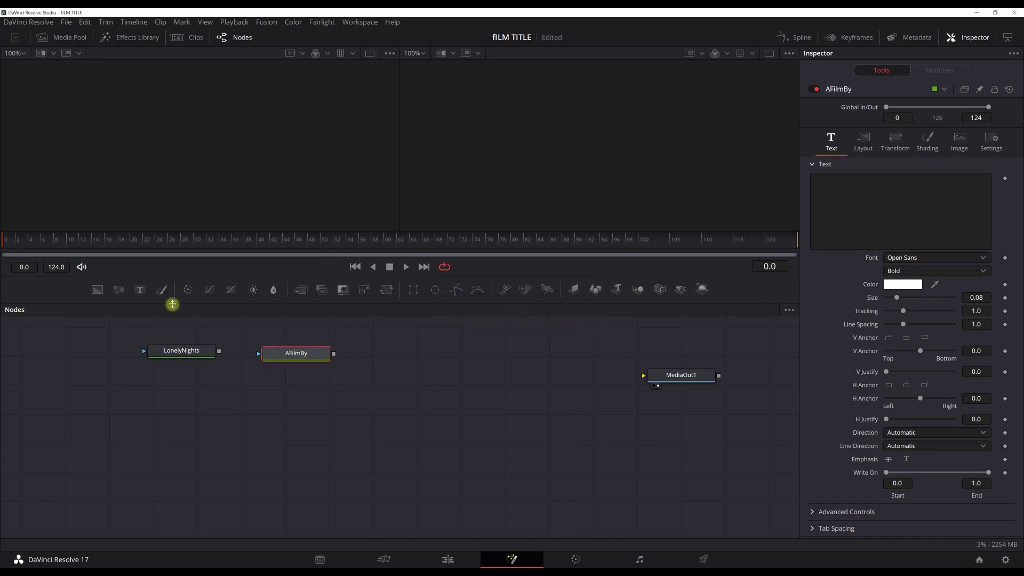
- Add a third Text+ node beside the AFilmBy node and rename it with the filmmaker's full name
drag(139, 289, 397, 354)
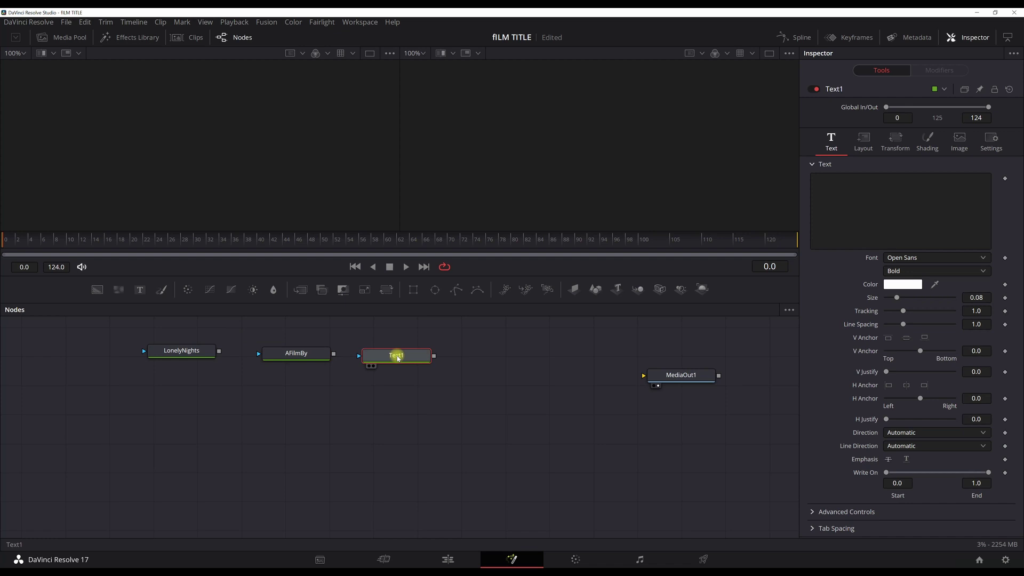
right_click(396, 356)
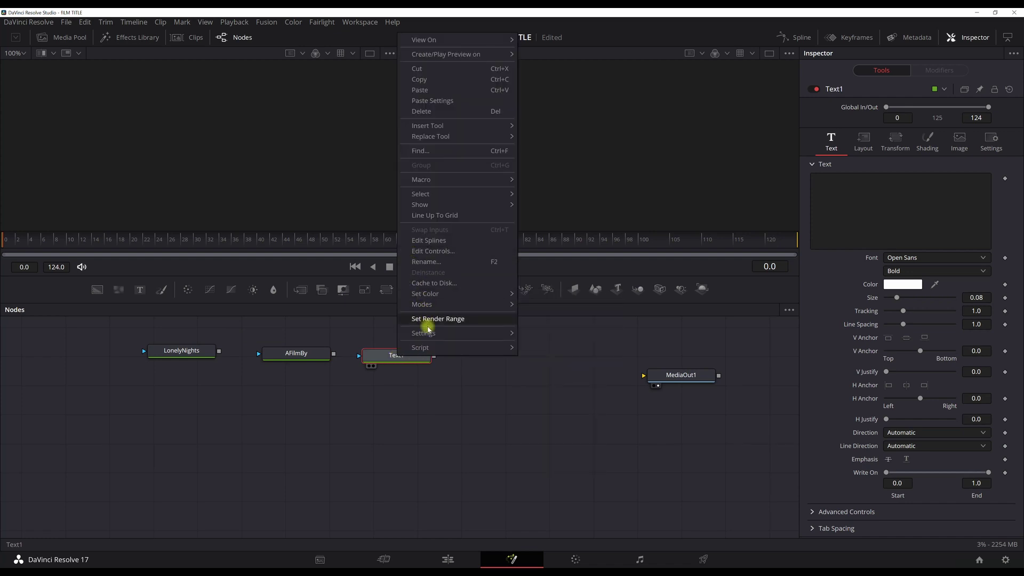
click(422, 263)
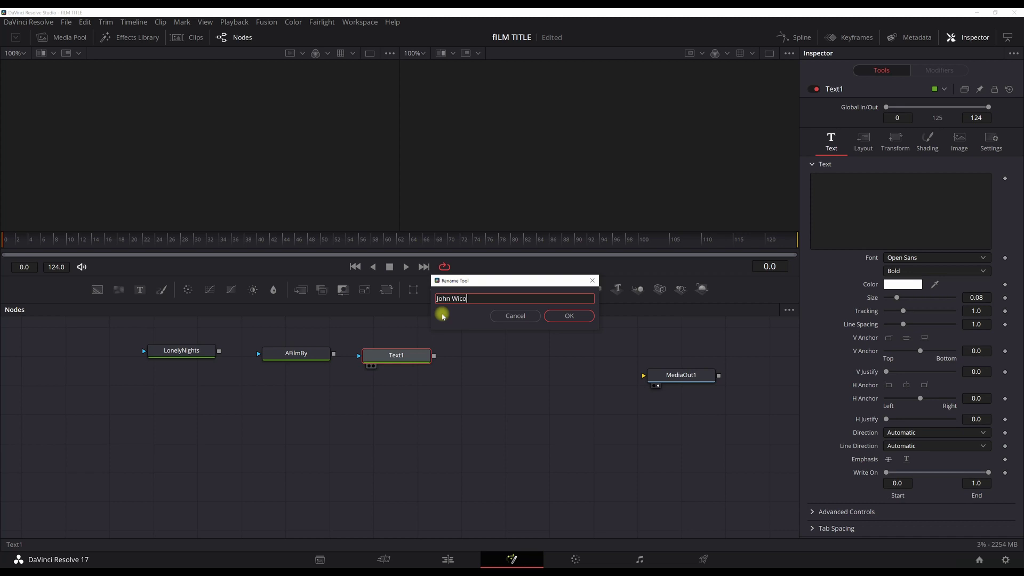
key(Return)
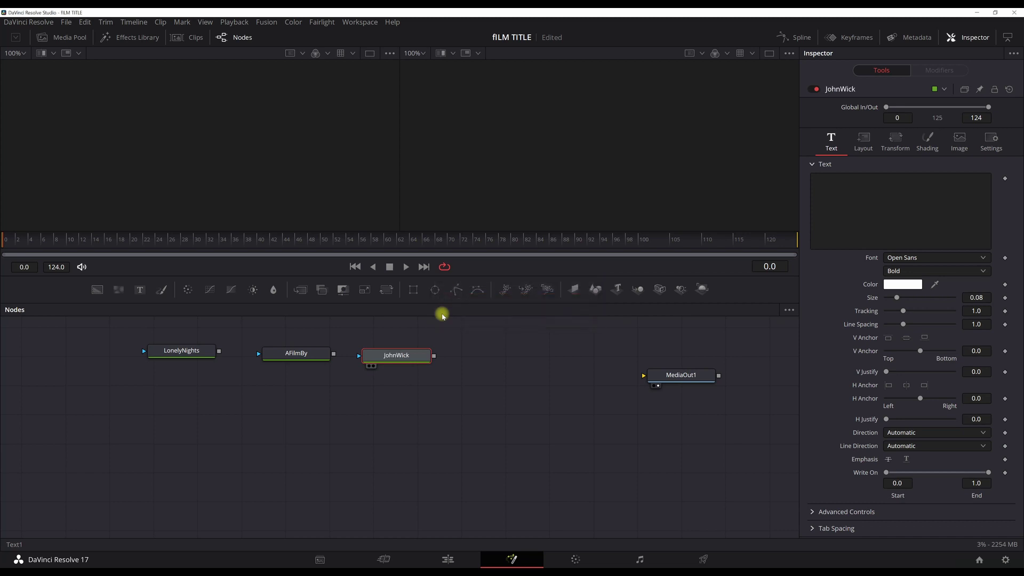
- Spread the three text nodes out in a row with wider gaps between them
drag(414, 358, 436, 360)
drag(273, 358, 283, 366)
drag(183, 358, 179, 361)
drag(306, 364, 293, 356)
drag(414, 358, 411, 354)
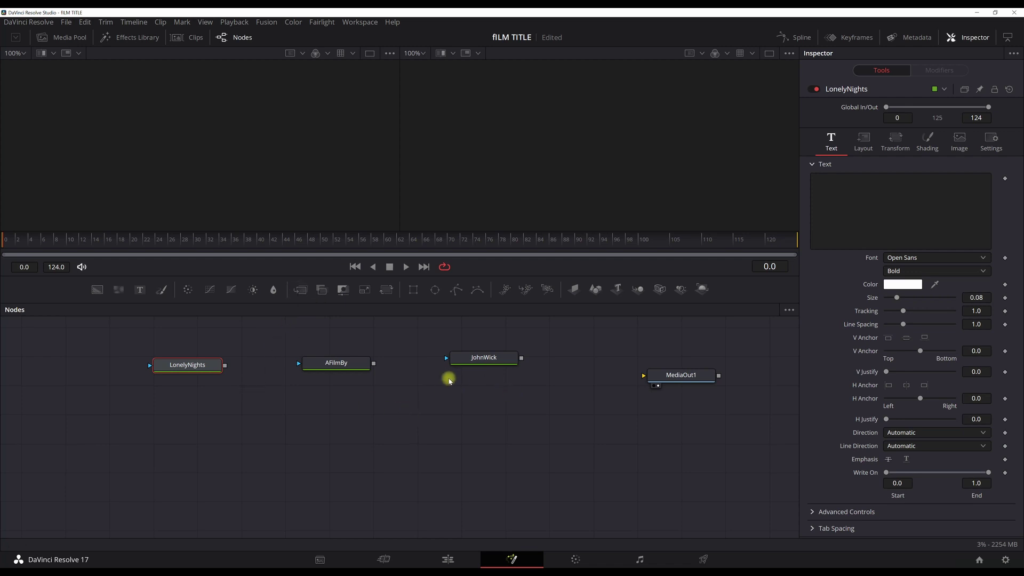
- Add three Merge nodes below the text nodes and connect each text node's output to its own Merge
drag(299, 290, 259, 413)
drag(192, 363, 258, 411)
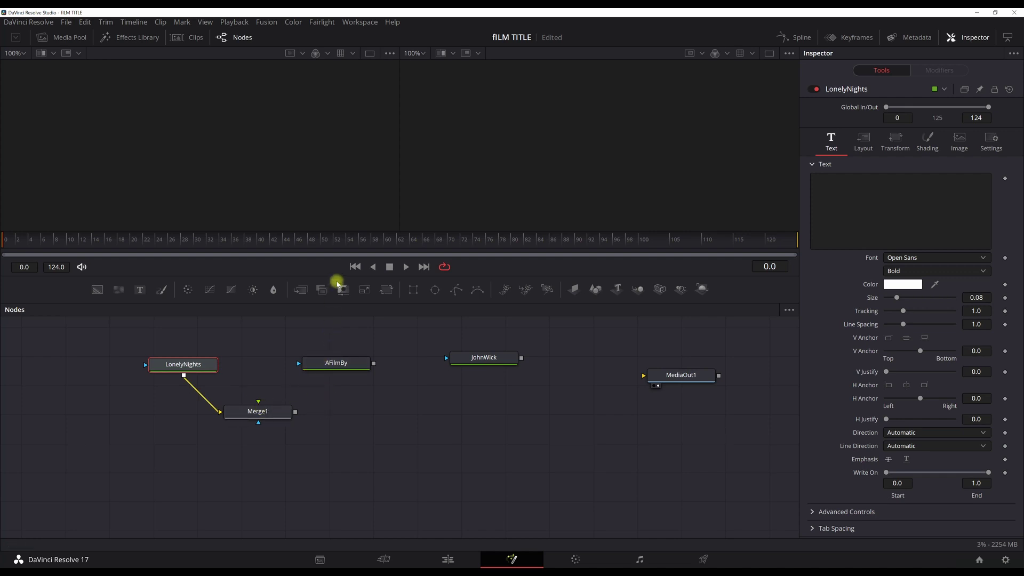
drag(301, 289, 385, 414)
drag(358, 363, 384, 412)
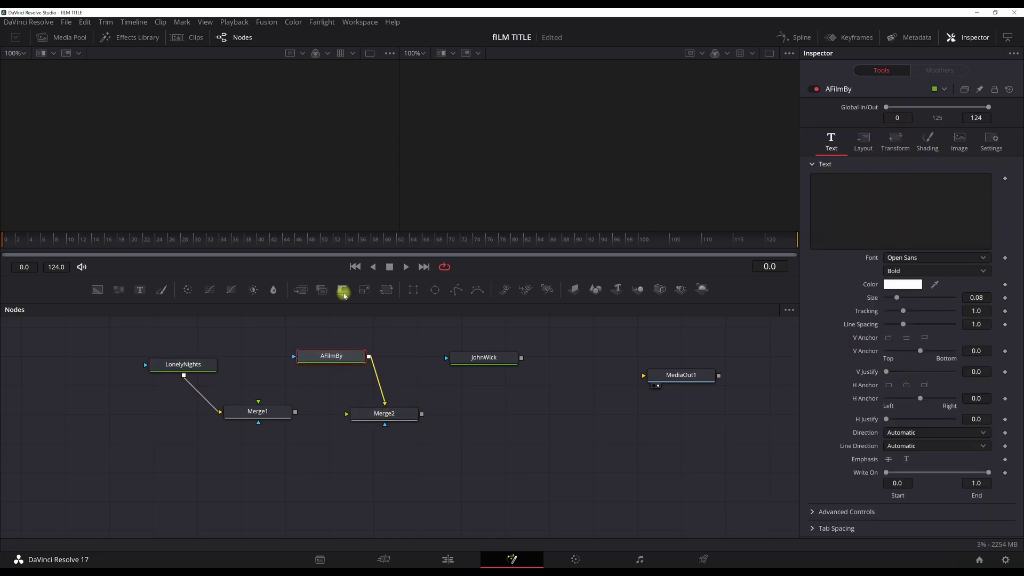
drag(302, 293, 506, 413)
drag(521, 360, 506, 406)
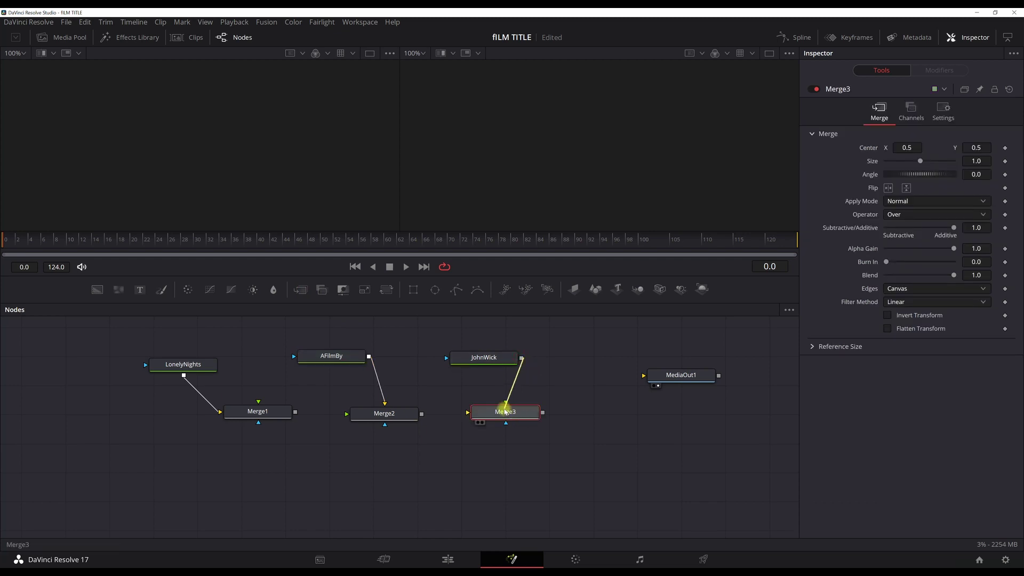
- Line MediaOut1 up with the Merge nodes, chain Merge1, Merge2 and Merge3 into it, and show it in the second viewer
drag(674, 375, 622, 414)
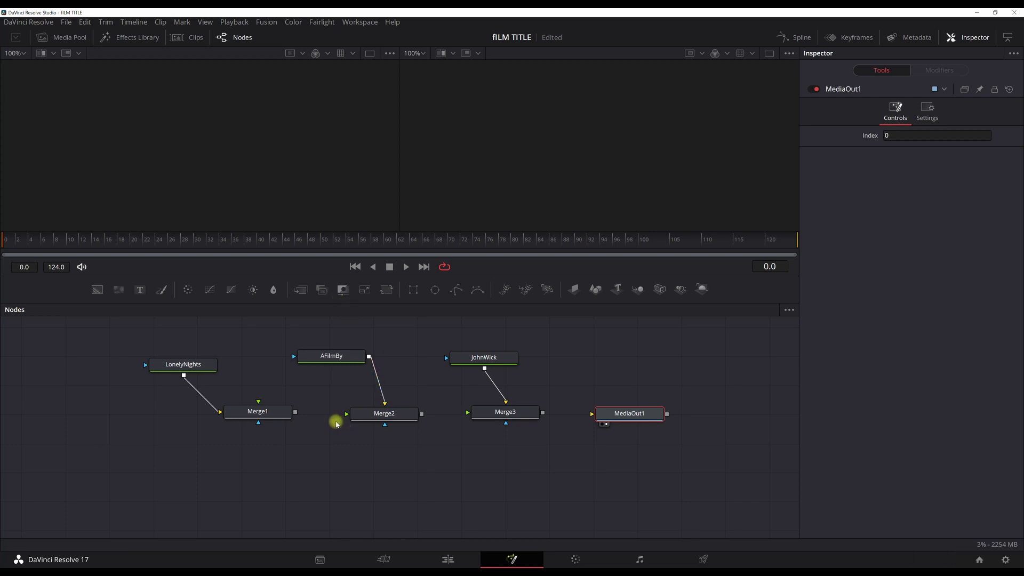
drag(295, 412, 347, 414)
drag(421, 415, 598, 418)
key(2)
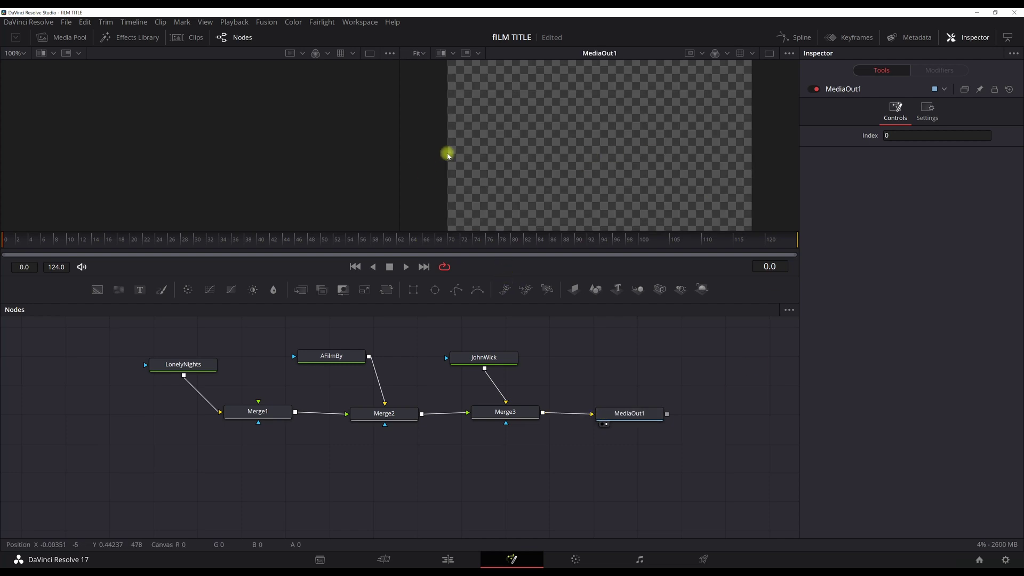
- Enlarge the viewer showing MediaOut1 and turn on its guides with the LonelyNights node selected
drag(401, 146, 133, 135)
click(183, 365)
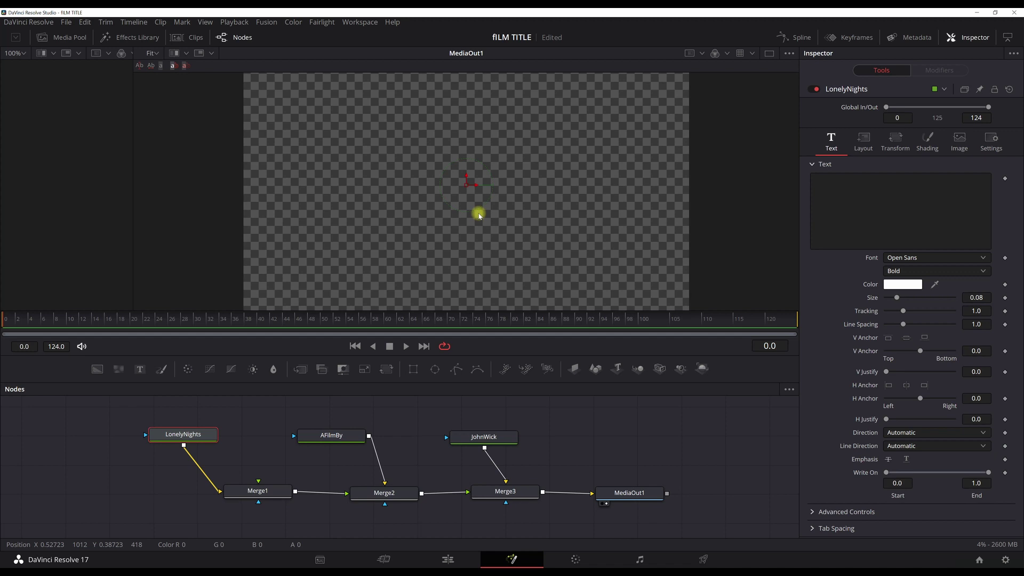
right_click(475, 190)
mouse_move(496, 202)
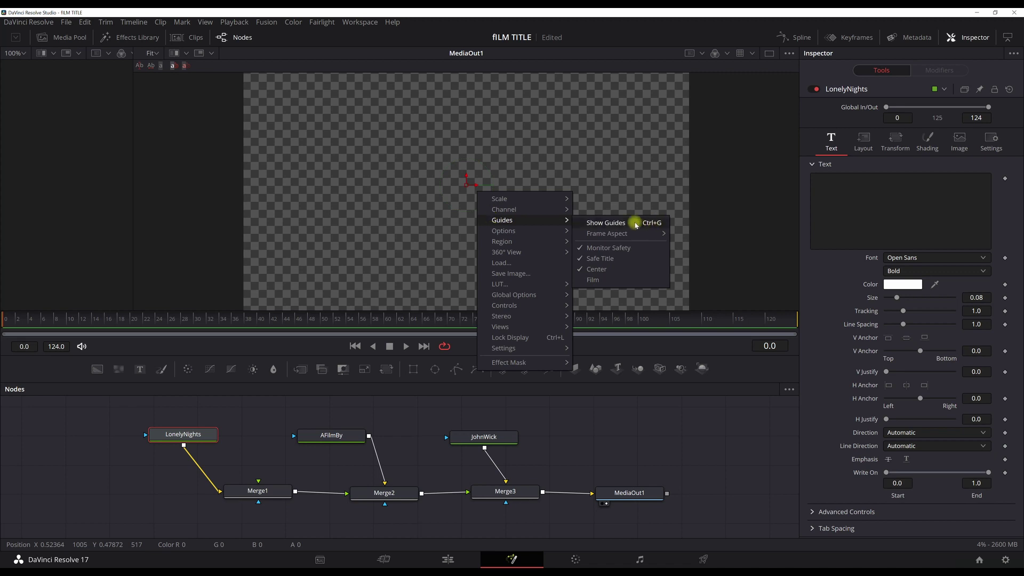
click(633, 224)
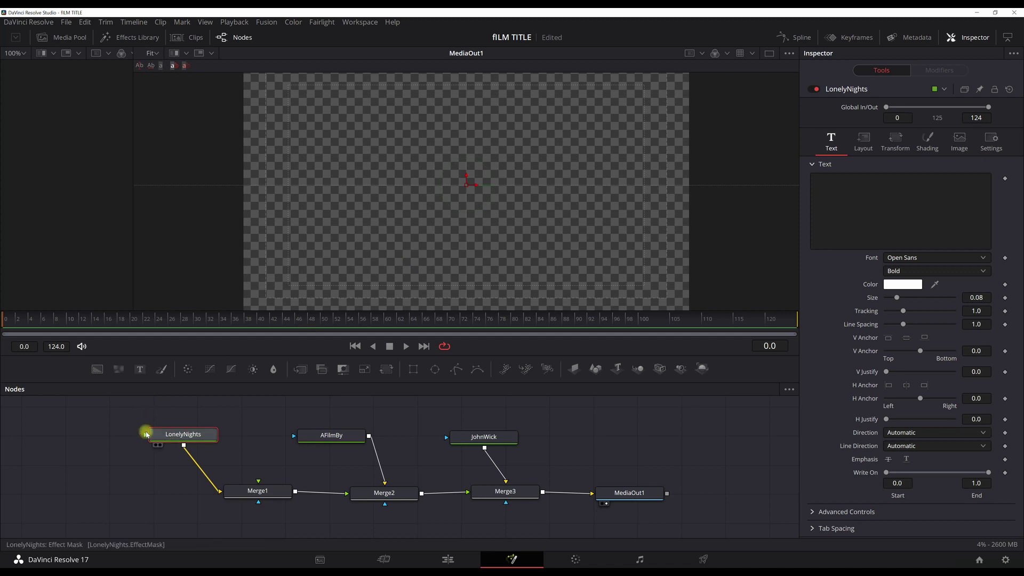
- Move the LonelyNights node above Merge1 and set its text to "Lonely Nights" in the Titania font
drag(178, 439, 235, 439)
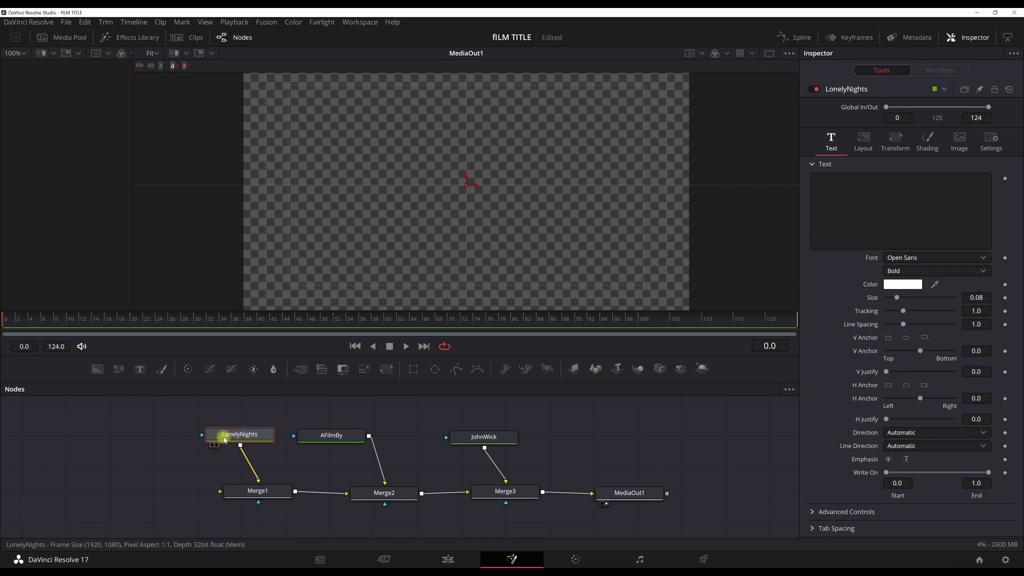
click(873, 207)
text(Lonely Nights)
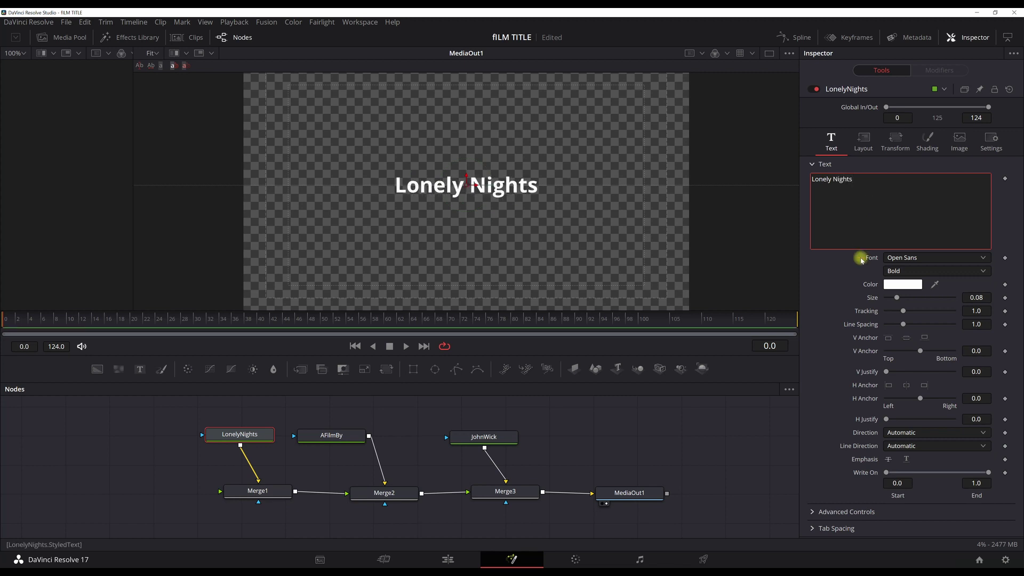
click(906, 260)
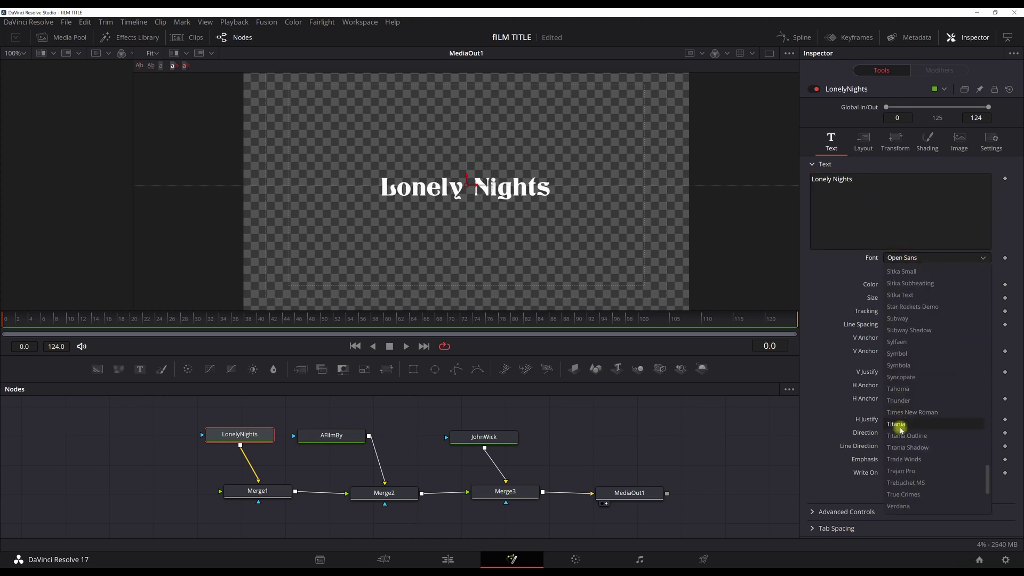
click(899, 424)
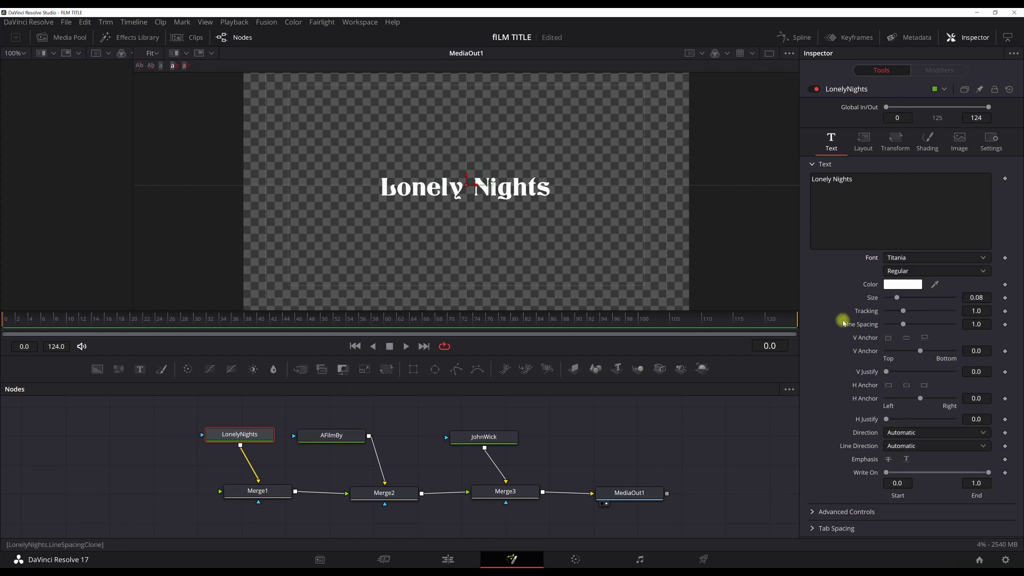
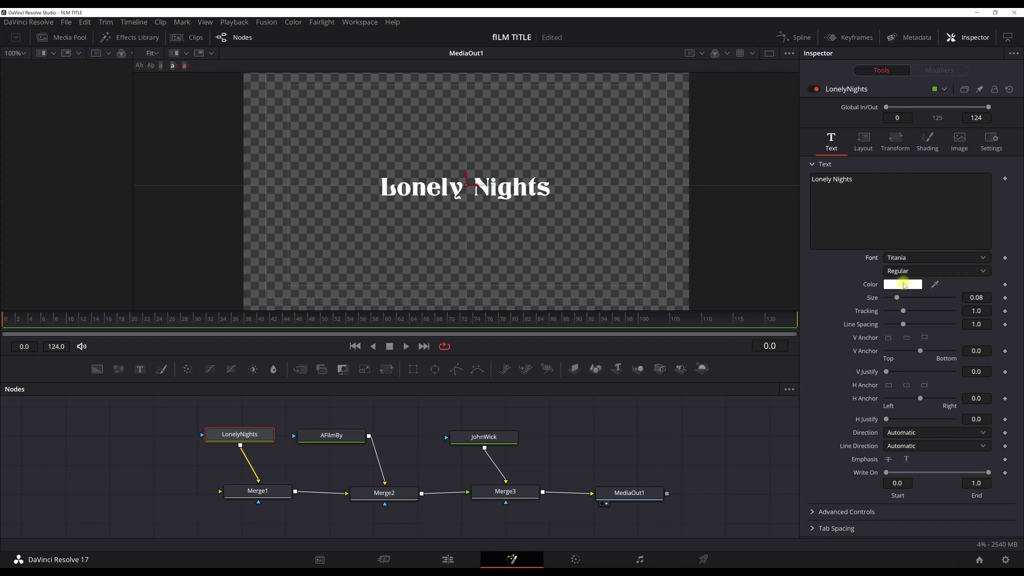
- Set the Lonely Nights text color to the orange basic color #ffaa00
click(897, 285)
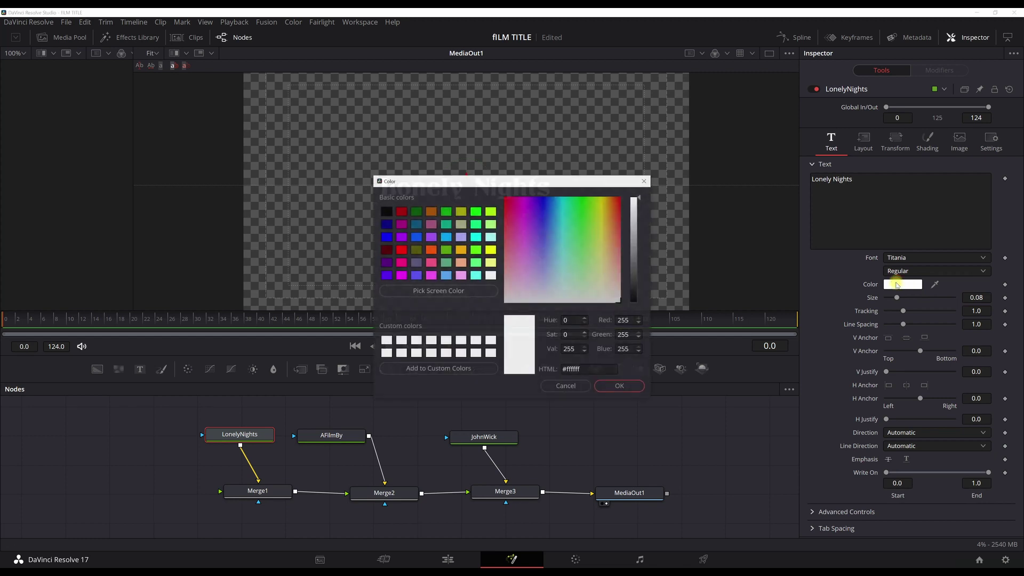
click(457, 252)
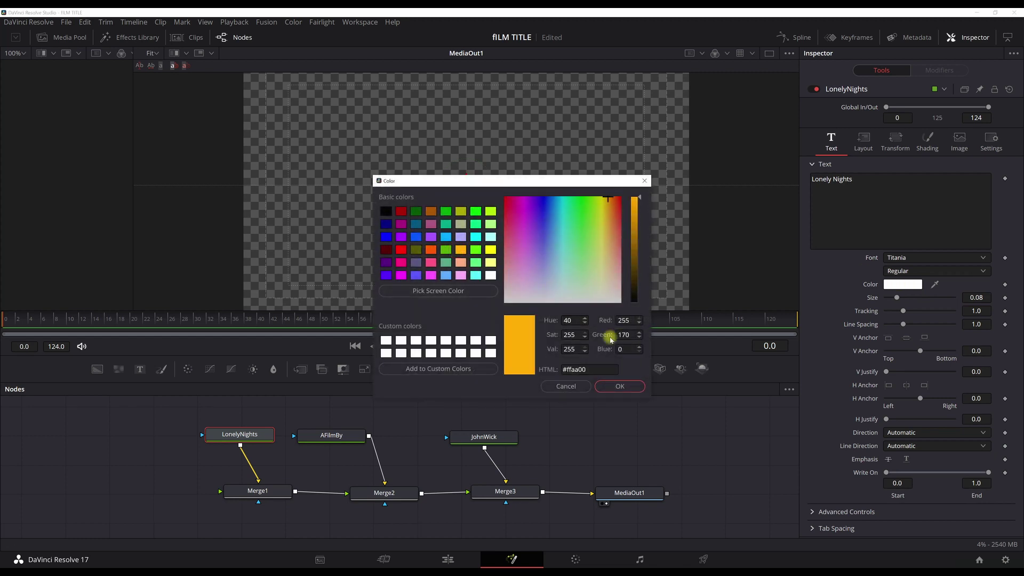
click(619, 385)
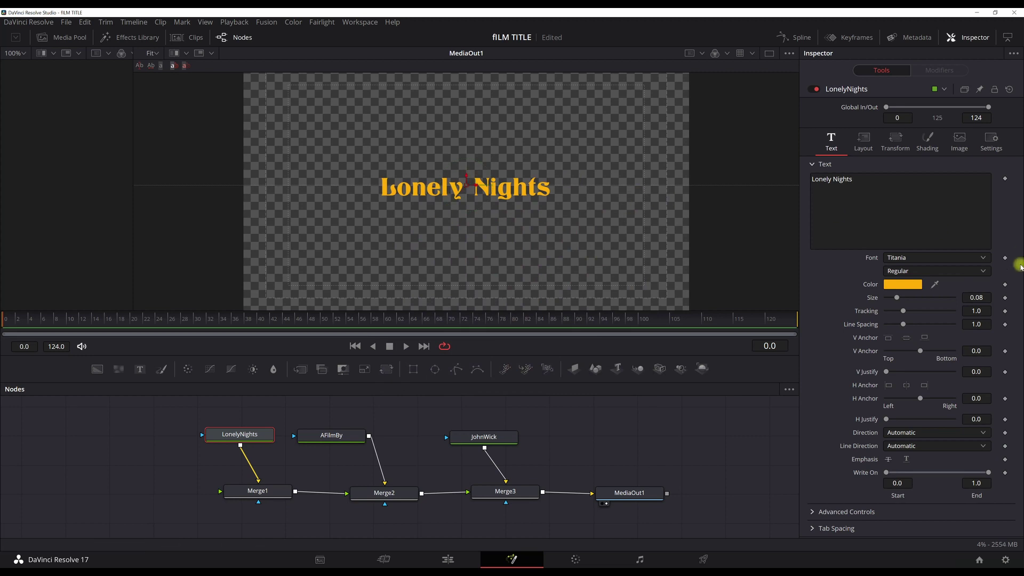
- Set the Lonely Nights text's size to 0.13 and its tracking to 1.07
drag(976, 299, 740, 318)
drag(981, 310, 516, 301)
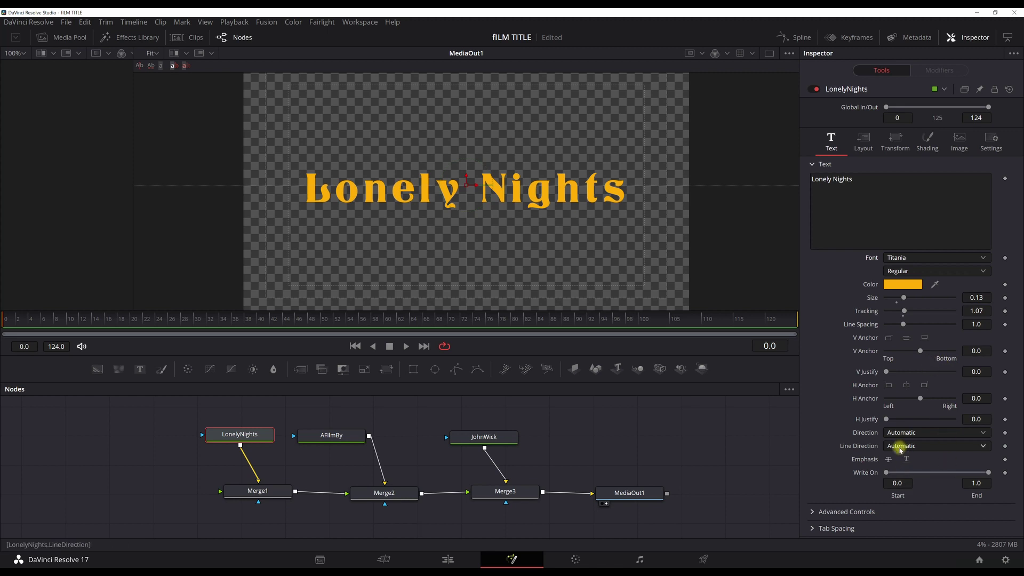
- Move the Lonely Nights title up to the upper part of the frame, with Center X at 0.5 and Y at 0.852
click(857, 143)
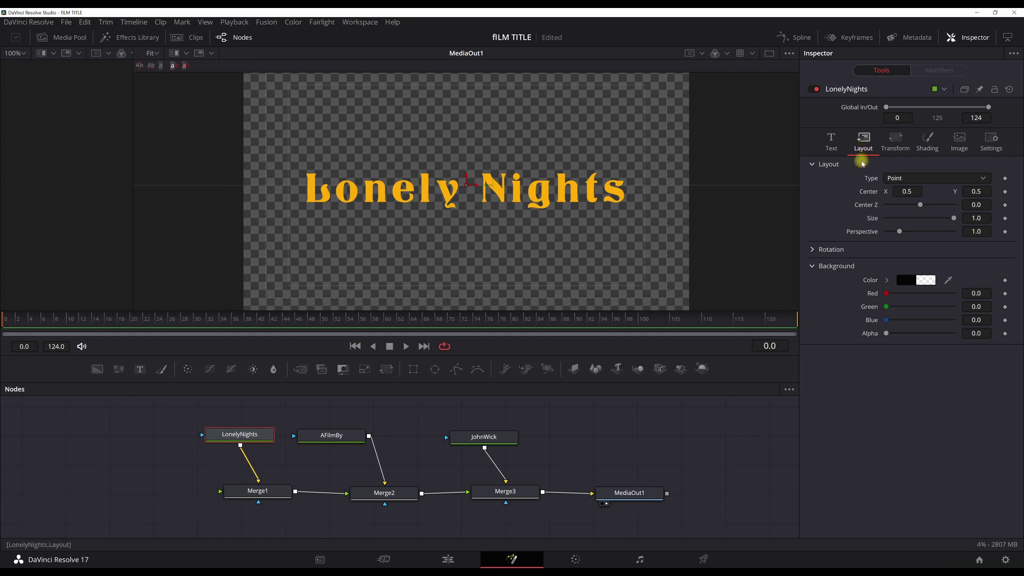
mouse_move(979, 194)
mouse_down()
mouse_move(908, 190)
mouse_move(1012, 187)
mouse_move(579, 205)
mouse_move(273, 176)
mouse_move(978, 198)
mouse_up()
click(895, 203)
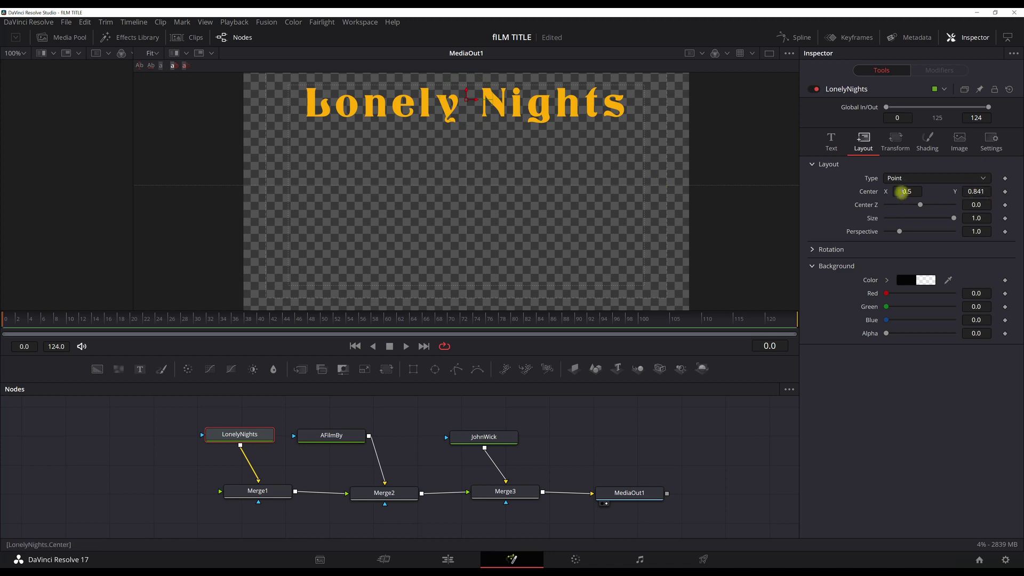
drag(905, 193, 884, 200)
double_click(874, 196)
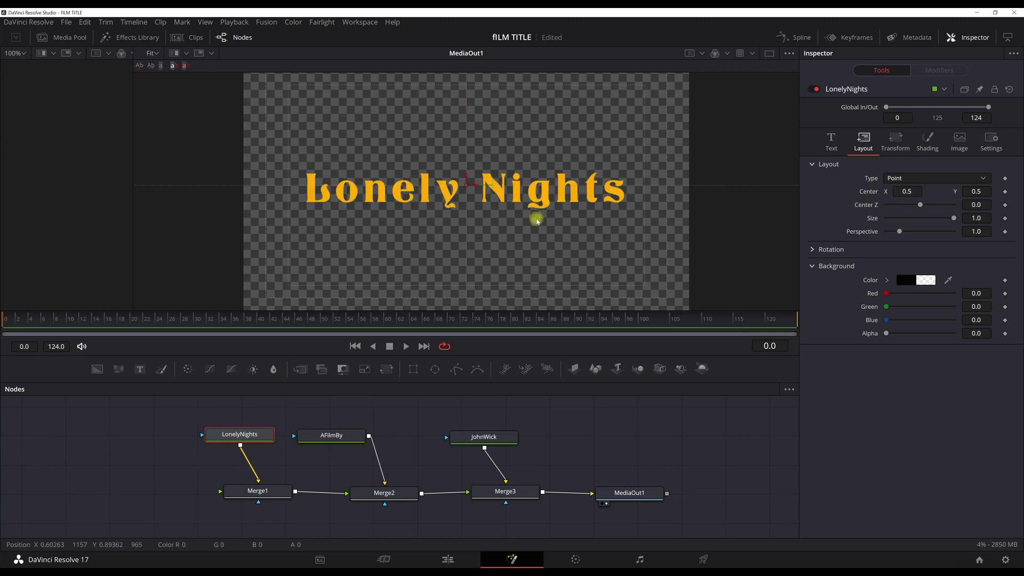
drag(981, 193, 655, 211)
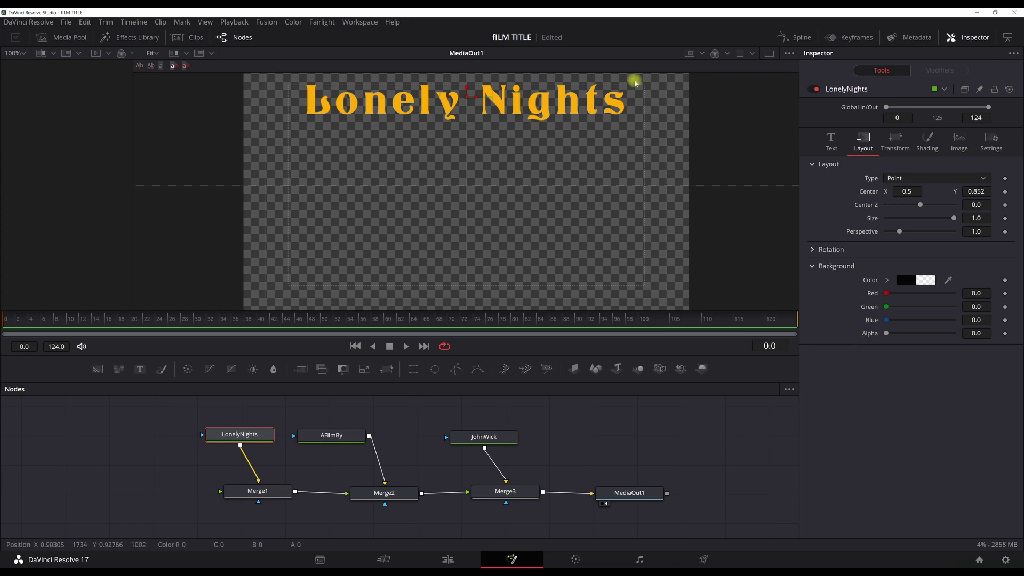
- Set the AFilmBy node's text to "A FILM BY" in the Oswald font
click(339, 437)
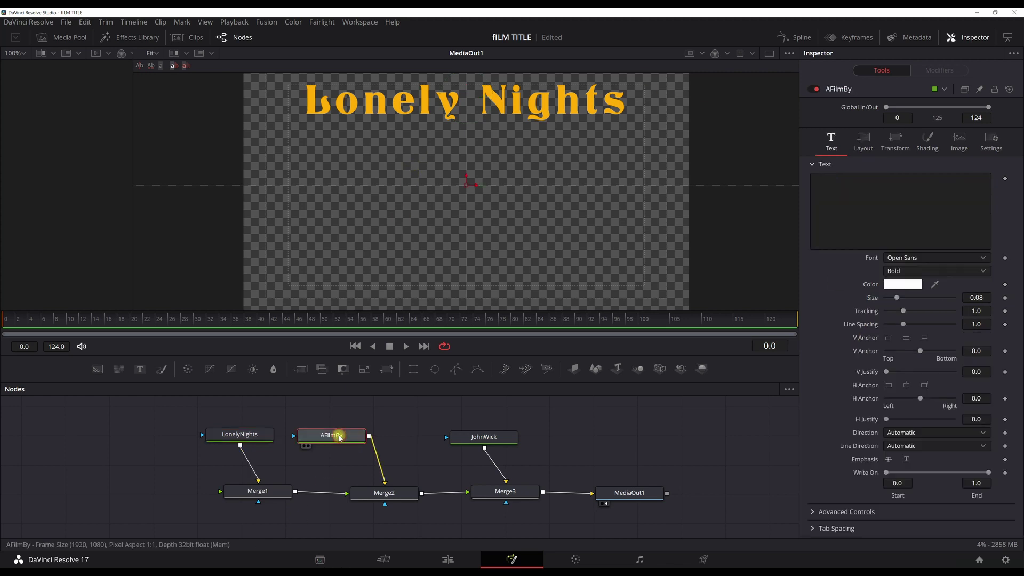
click(911, 218)
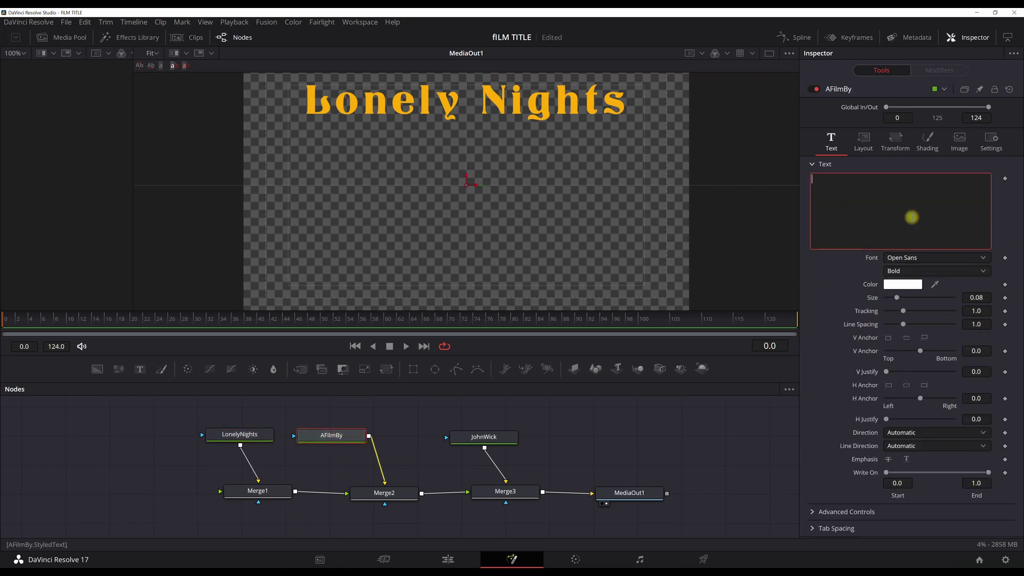
text(A)
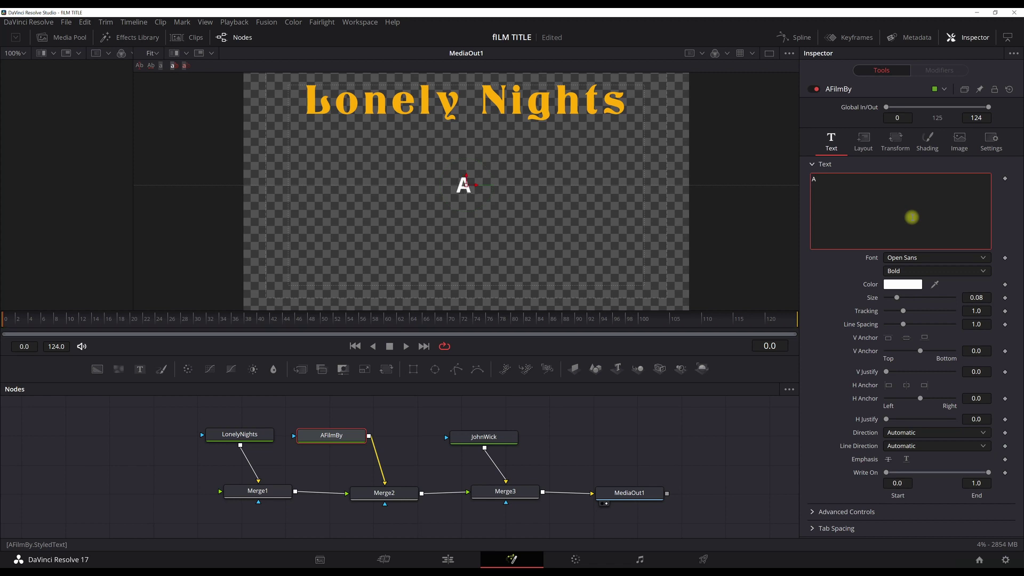
text( FILM)
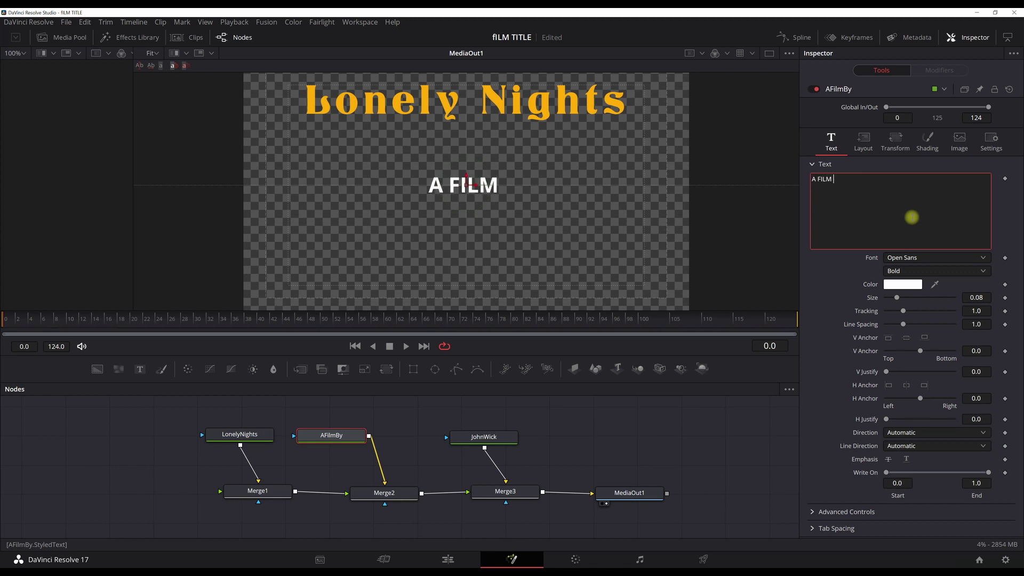
text( BY)
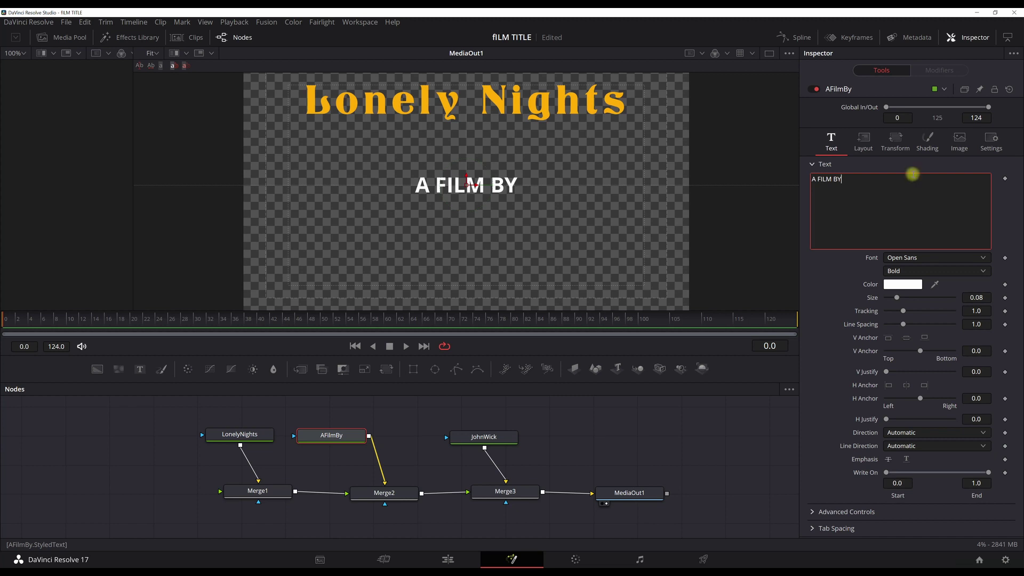
click(903, 260)
click(907, 270)
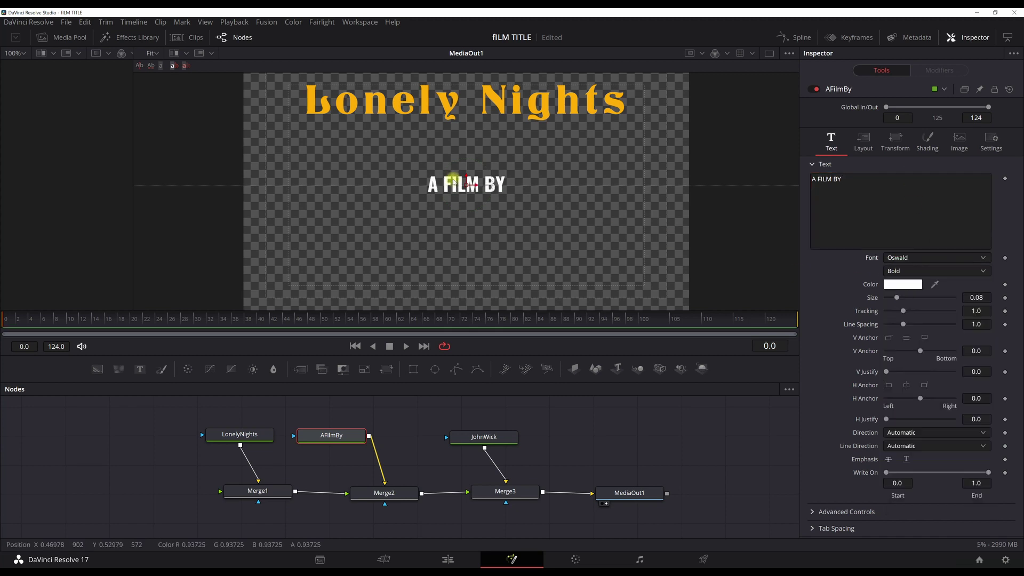
- Color the A FILM BY text orange #ffaa00 and reduce its size to 0.0422
click(907, 285)
click(461, 247)
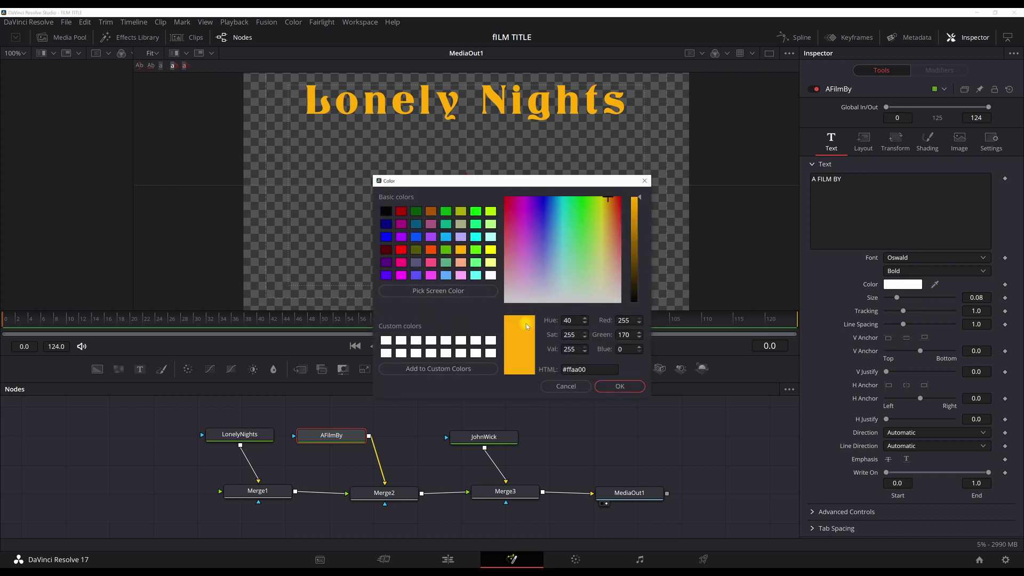
click(630, 390)
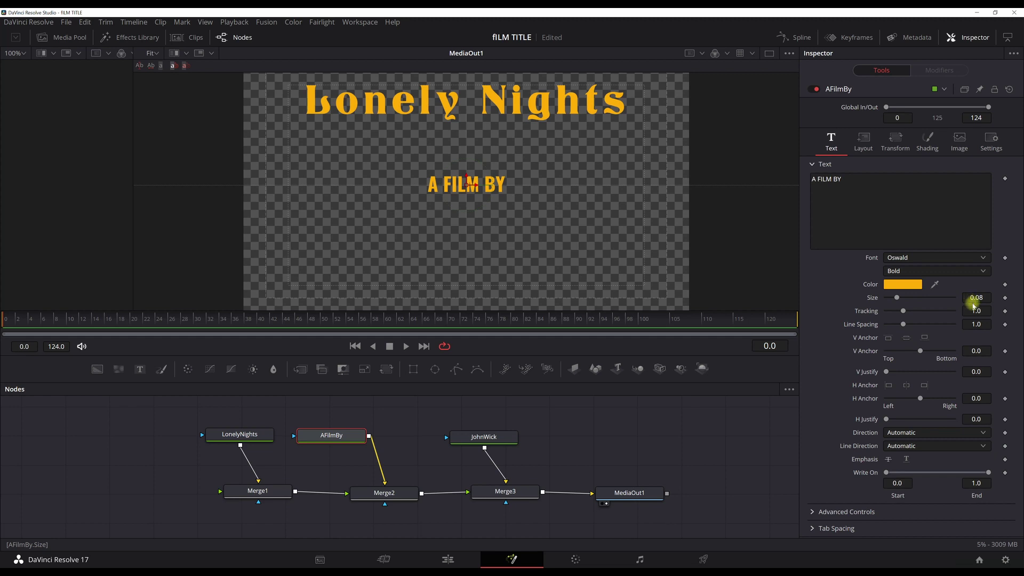
drag(976, 298, 774, 310)
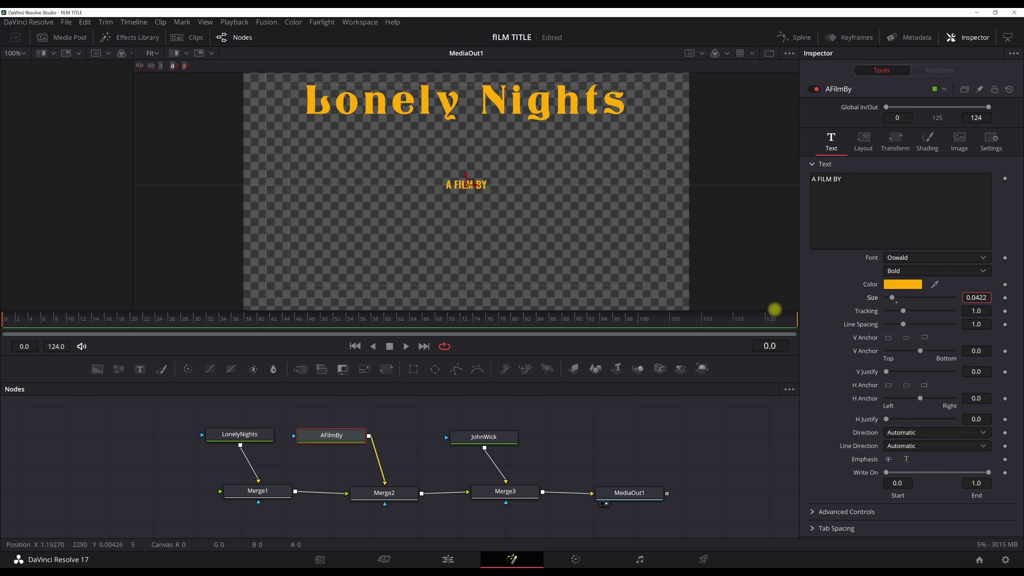
drag(774, 310, 775, 309)
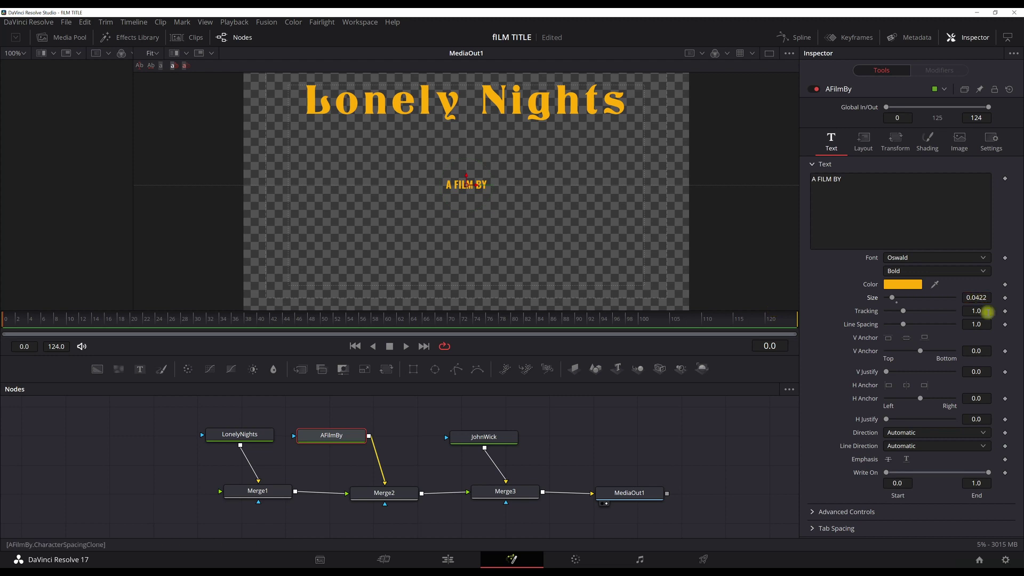
- Move the A FILM BY text down to Center Y 0.117 and set its tracking to 1.139
click(863, 151)
drag(981, 192, 744, 244)
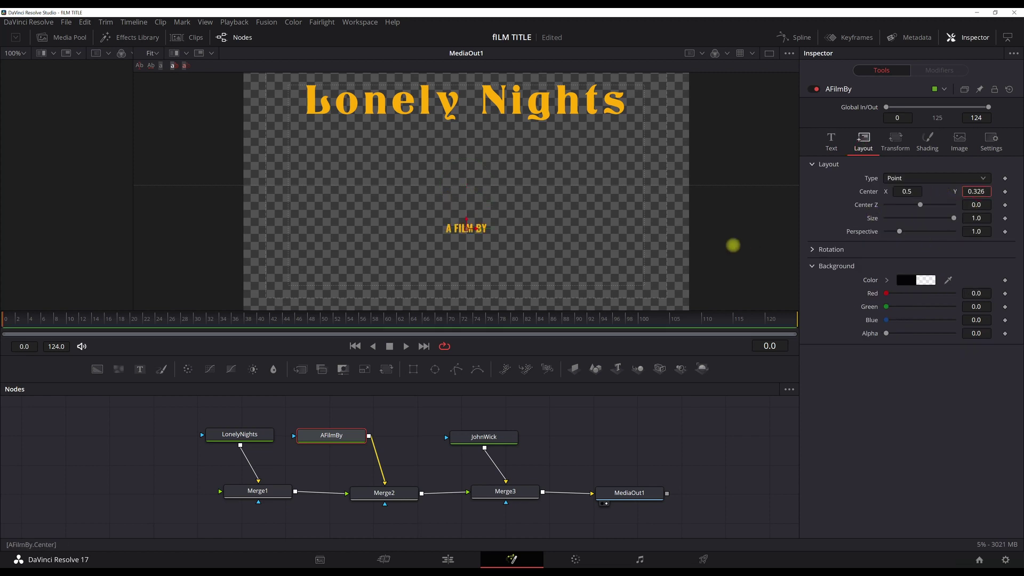
mouse_move(982, 193)
mouse_down()
mouse_move(546, 187)
mouse_move(976, 194)
mouse_up()
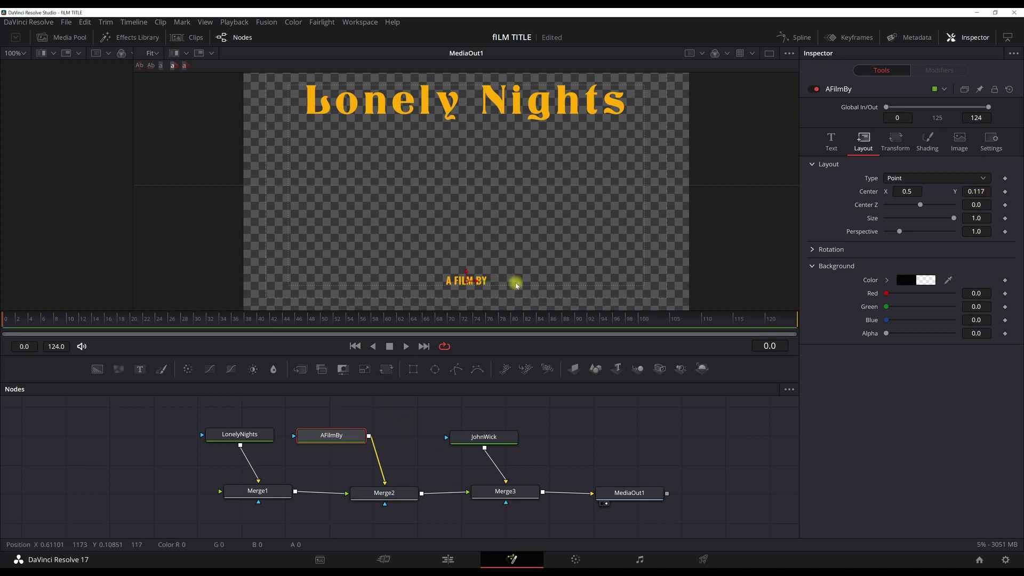
click(829, 137)
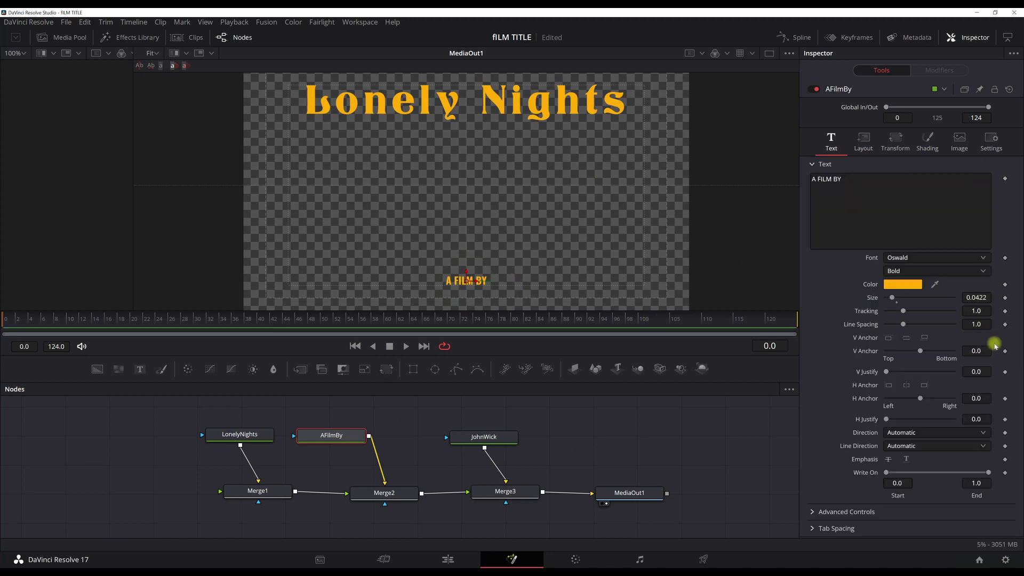
drag(974, 312, 549, 304)
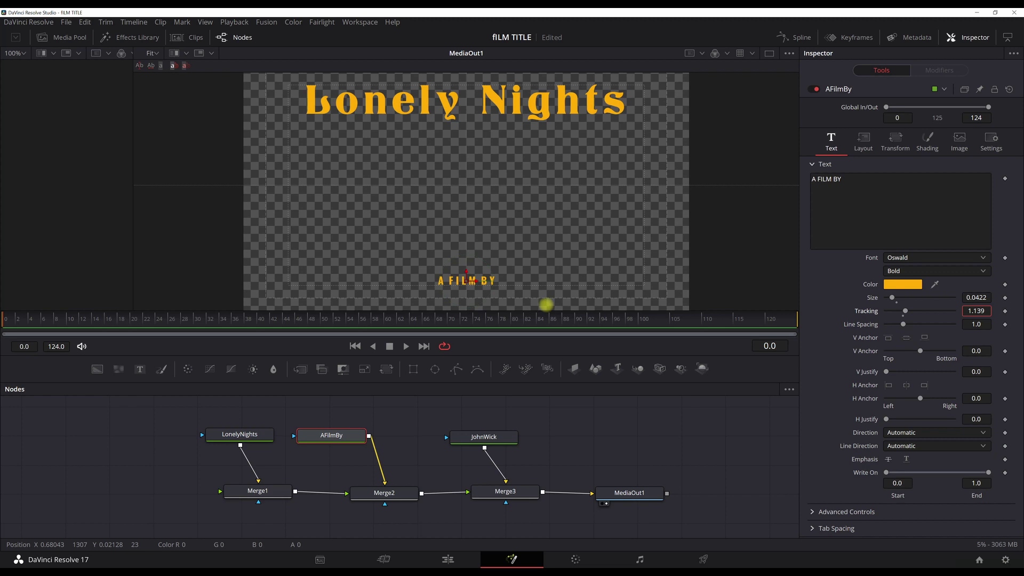
- Enter "John Wick" as the text of the JohnWick node
click(486, 440)
click(883, 223)
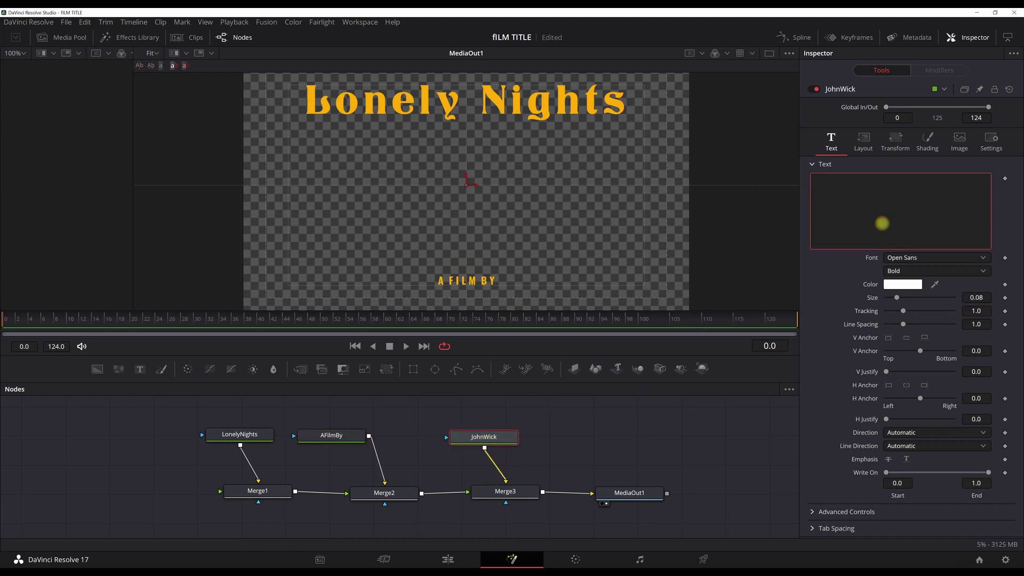
text(jOHN)
key(BackSpace)
key(BackSpace)
key(BackSpace)
key(BackSpace)
text(Jo)
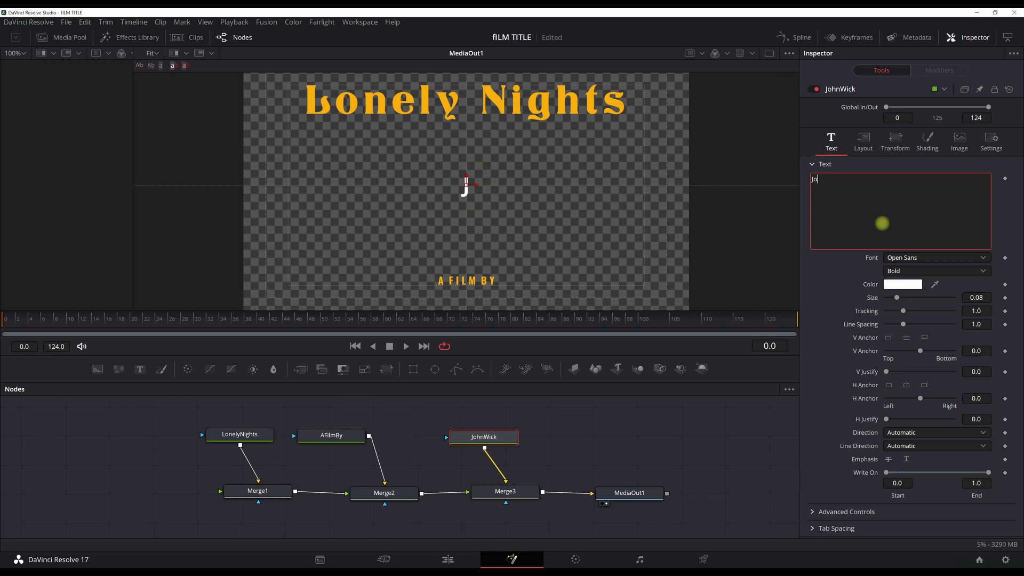
text(hhn)
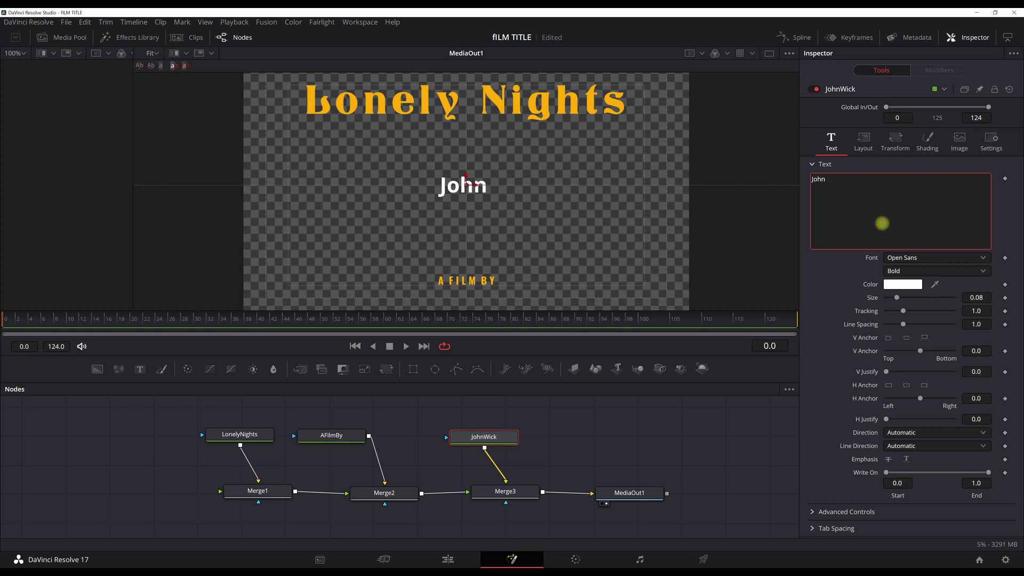
text( Wiuck)
key(BackSpace)
key(BackSpace)
key(BackSpace)
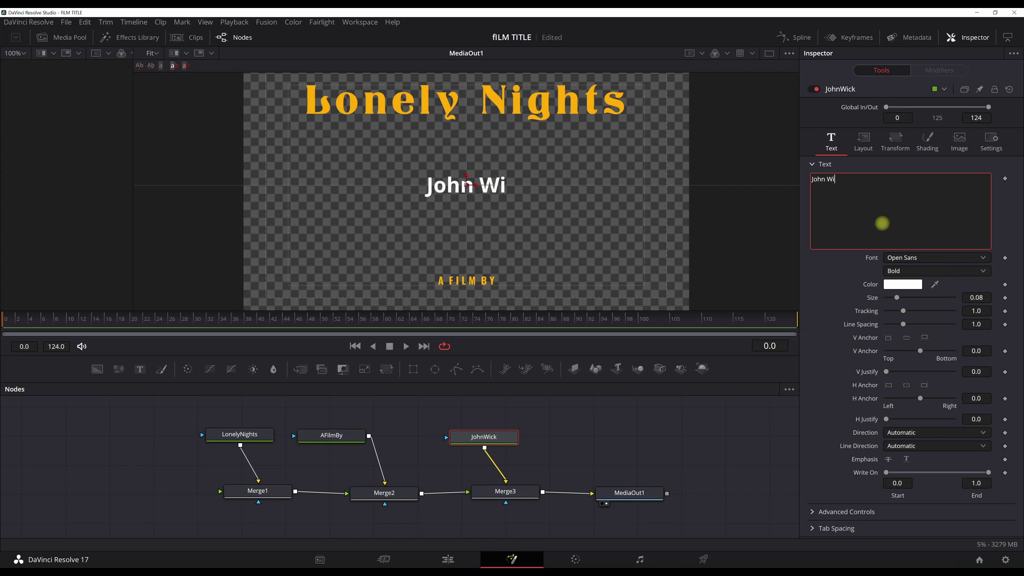
text(ck)
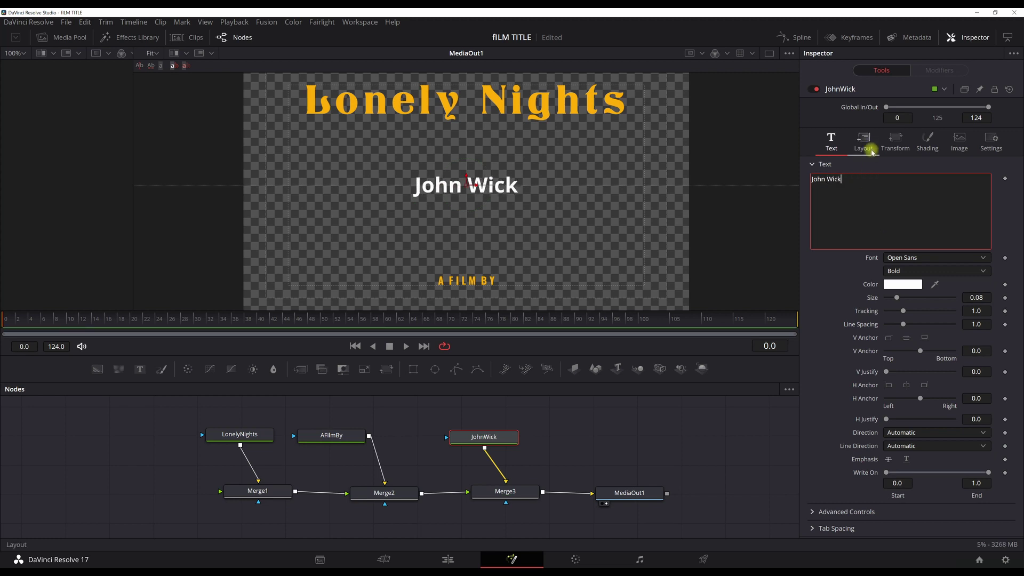
- Give the John Wick text the orange basic color #ffaa00 and the Oswald font
click(901, 287)
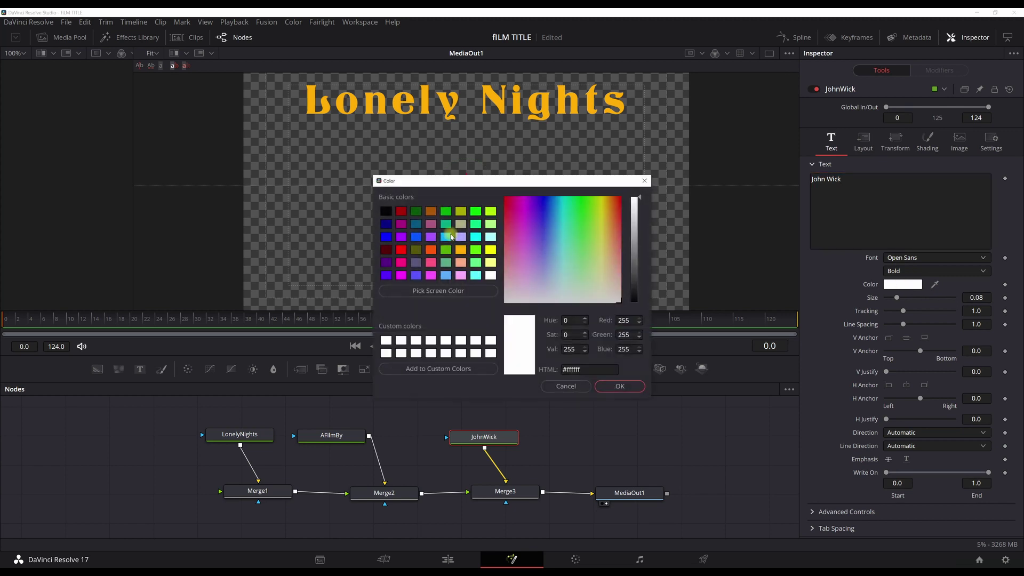
click(457, 250)
click(622, 387)
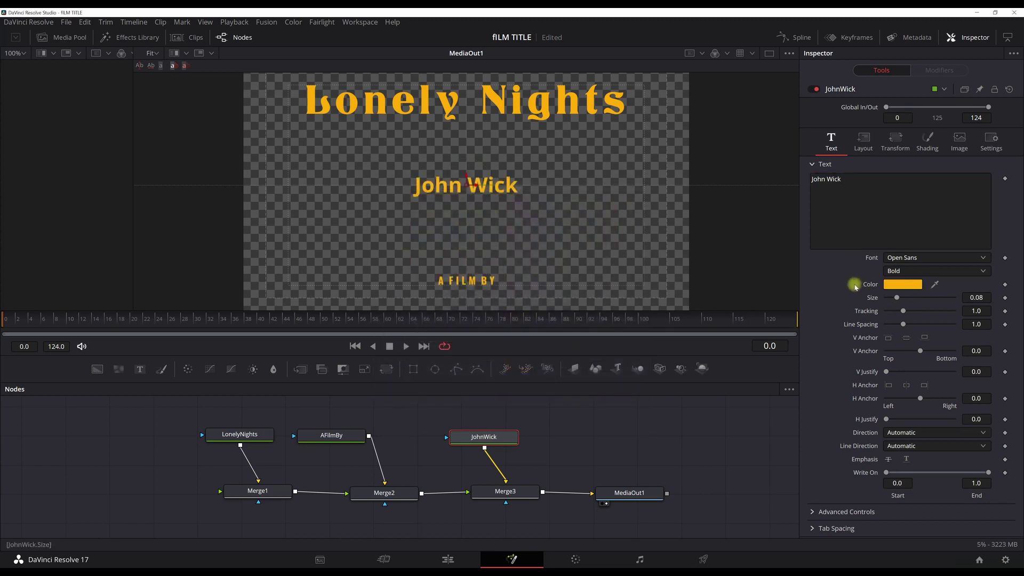
click(910, 259)
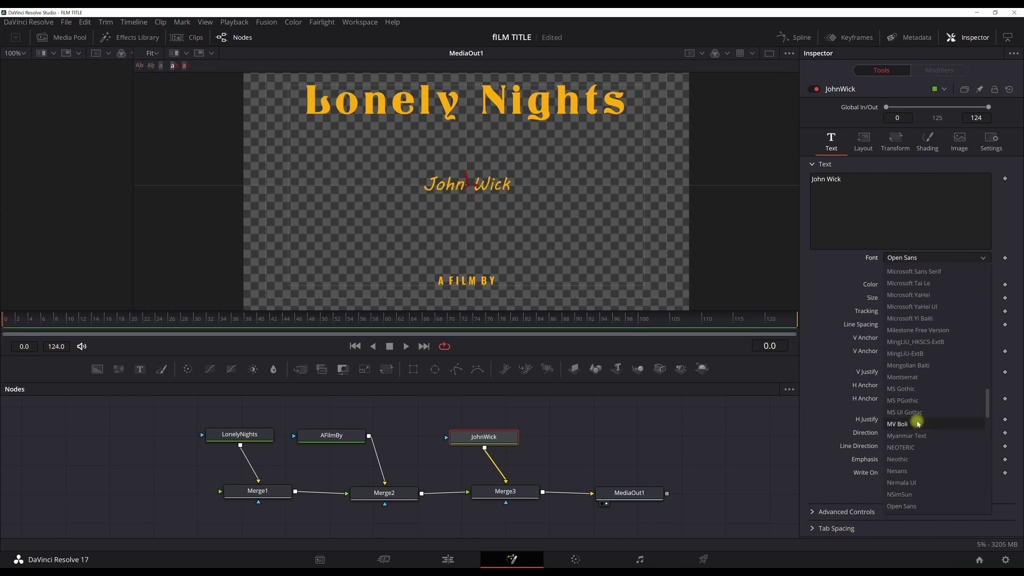
scroll(907, 425, down, 3)
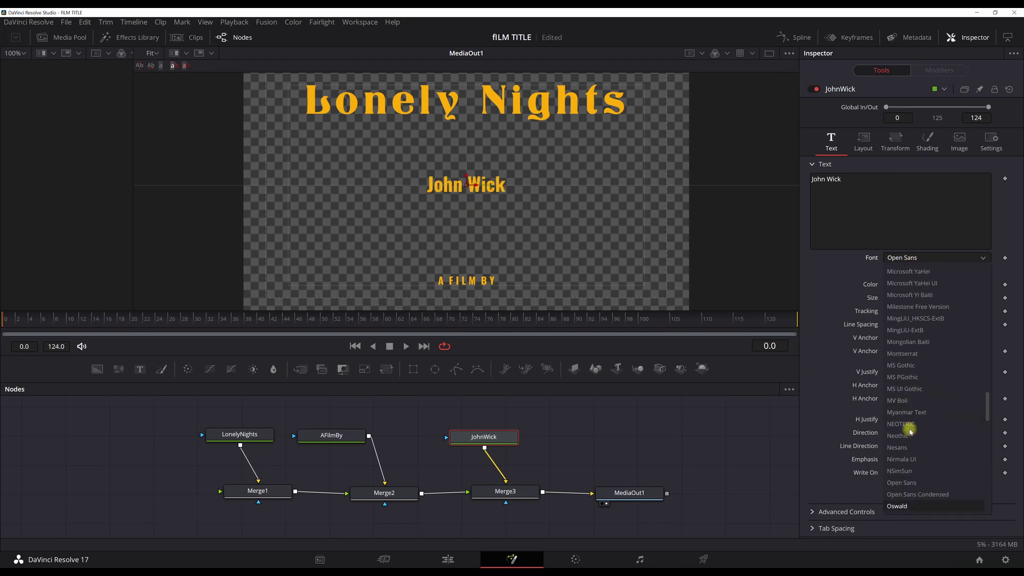
click(899, 499)
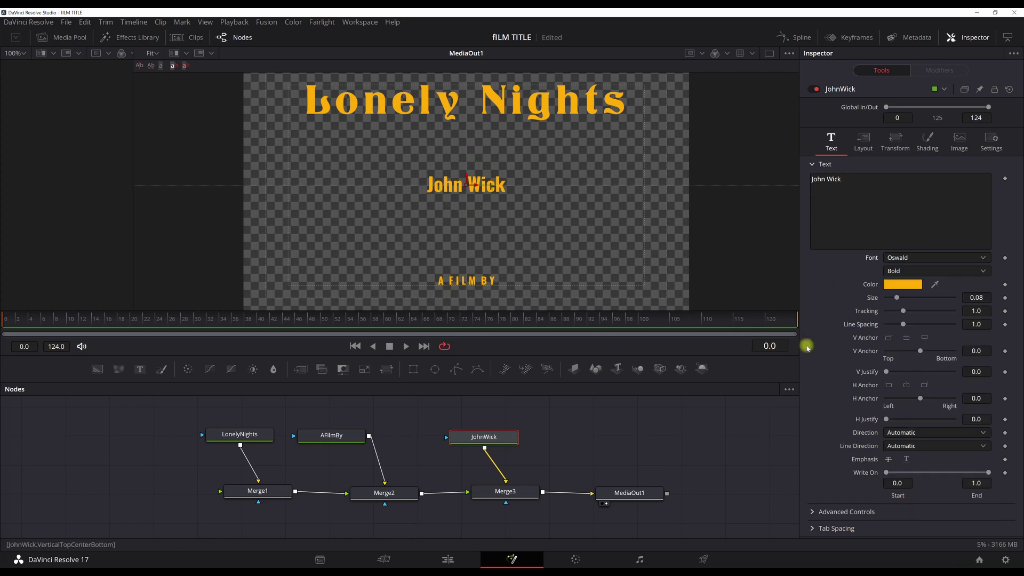
- Replace the JohnWick node's text with the all-caps "JOHN WICK"
click(860, 182)
drag(860, 183, 791, 175)
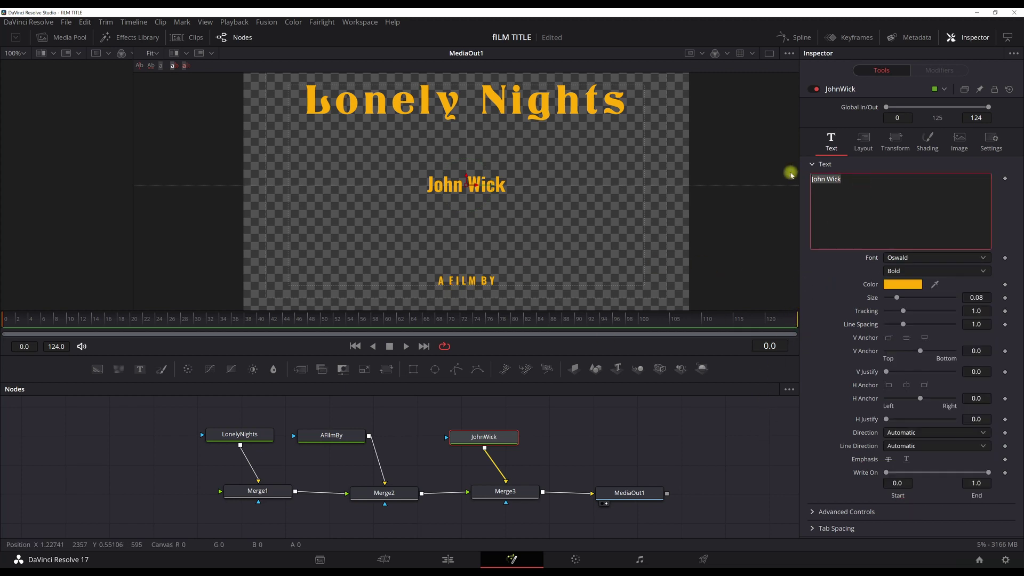
key(BackSpace)
text(JOHN WICK)
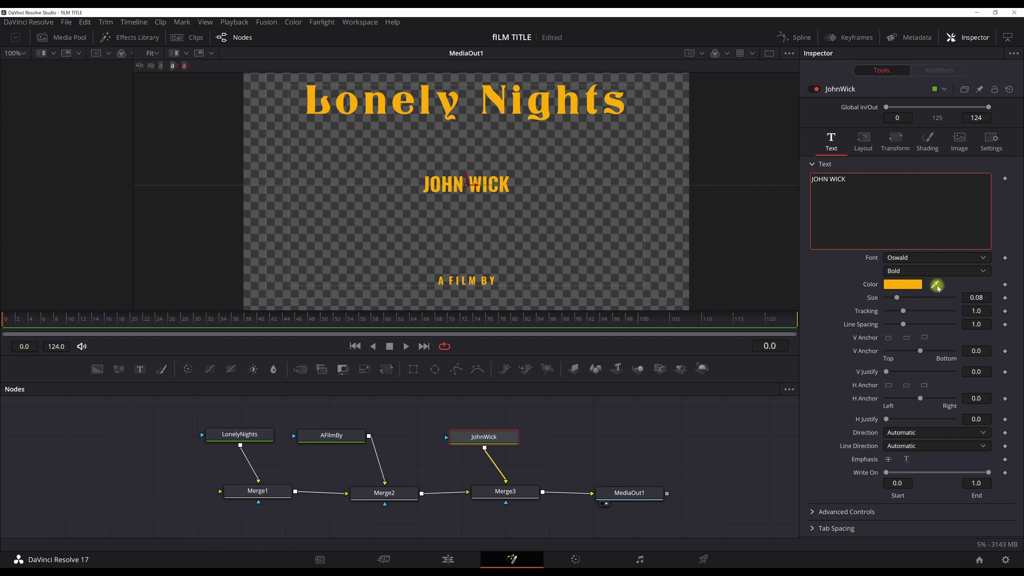
- Move the JOHN WICK text down to just below A FILM BY and set its tracking to 1.163
click(854, 140)
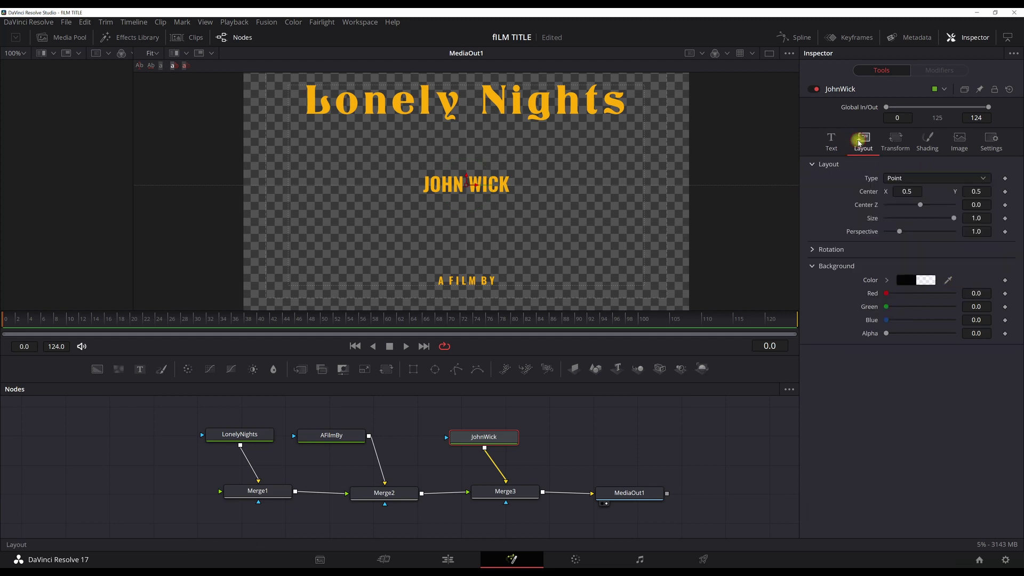
drag(977, 191, 738, 242)
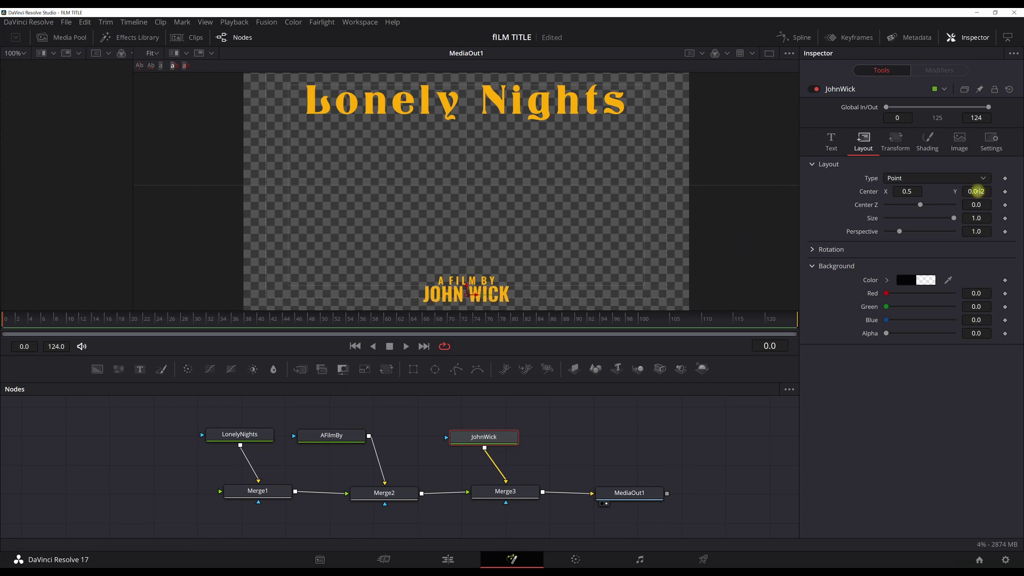
click(831, 141)
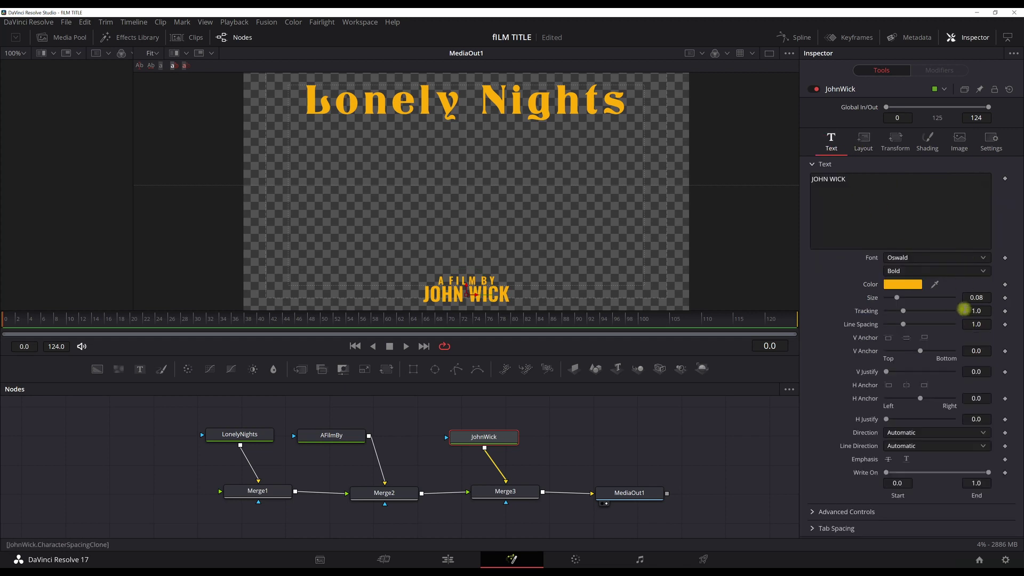
drag(971, 313, 556, 297)
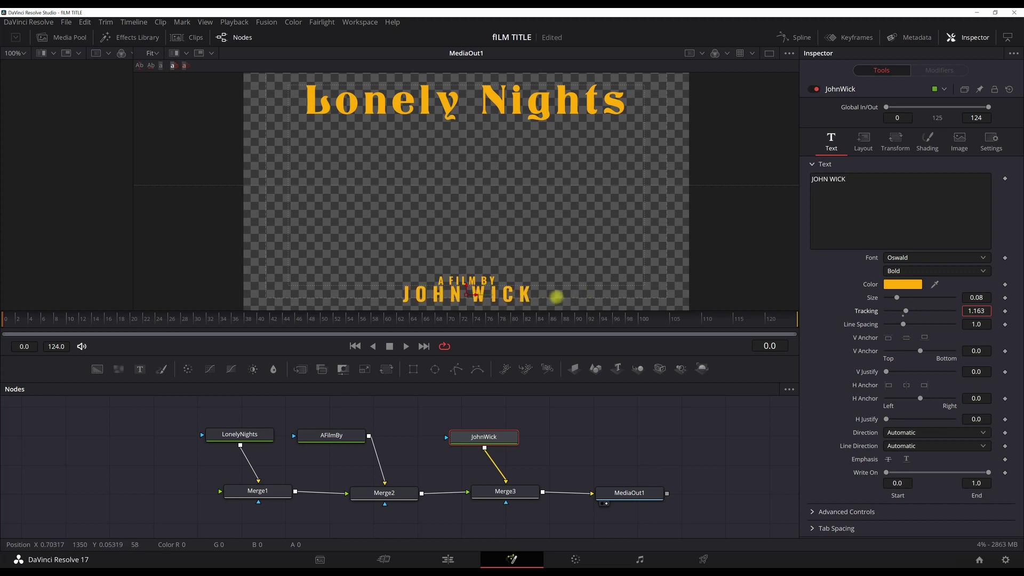
- Reduce the JOHN WICK text size to 0.0584 and set its tracking to 1.313
drag(557, 297, 556, 297)
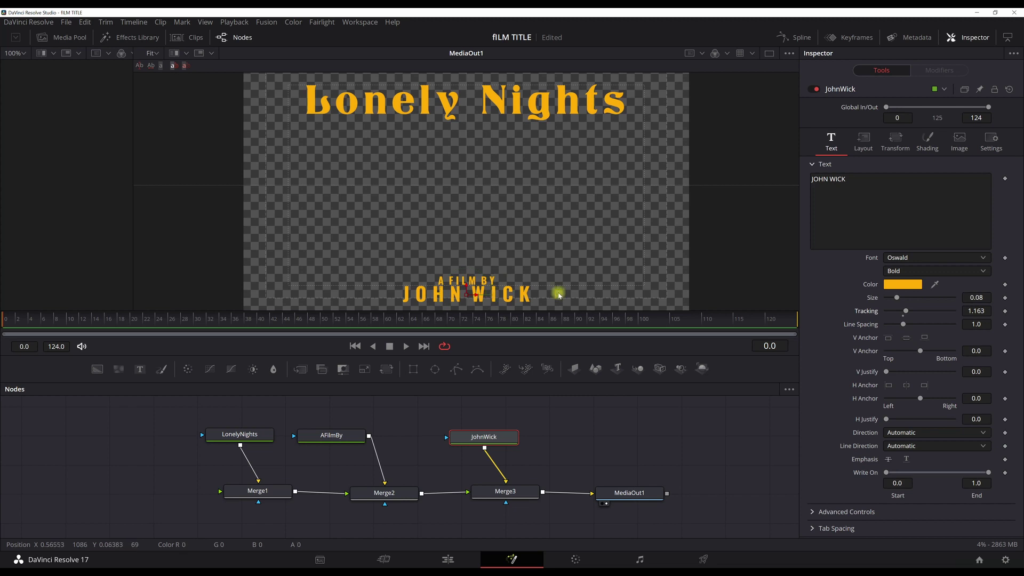
drag(977, 297, 958, 298)
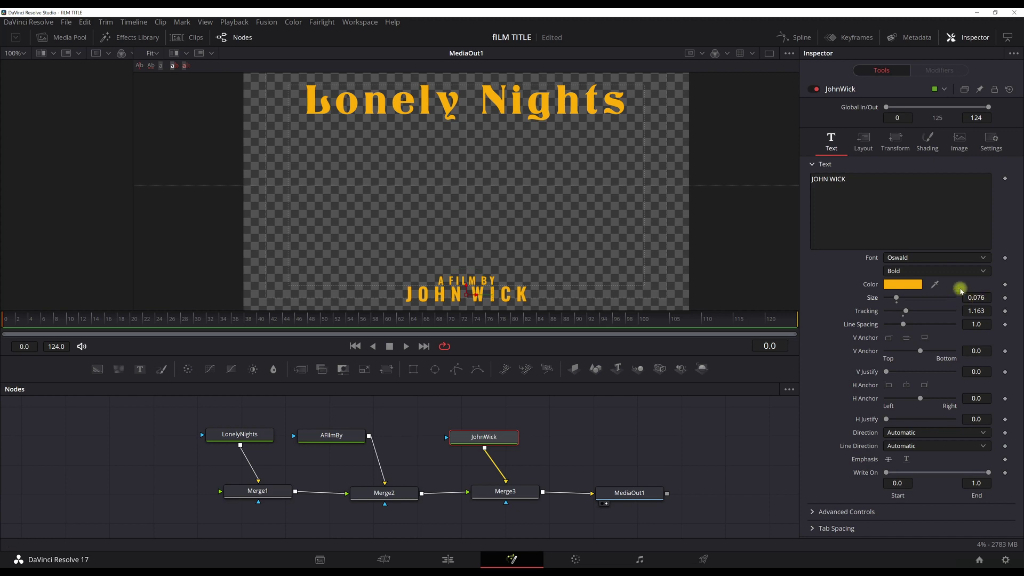
click(976, 313)
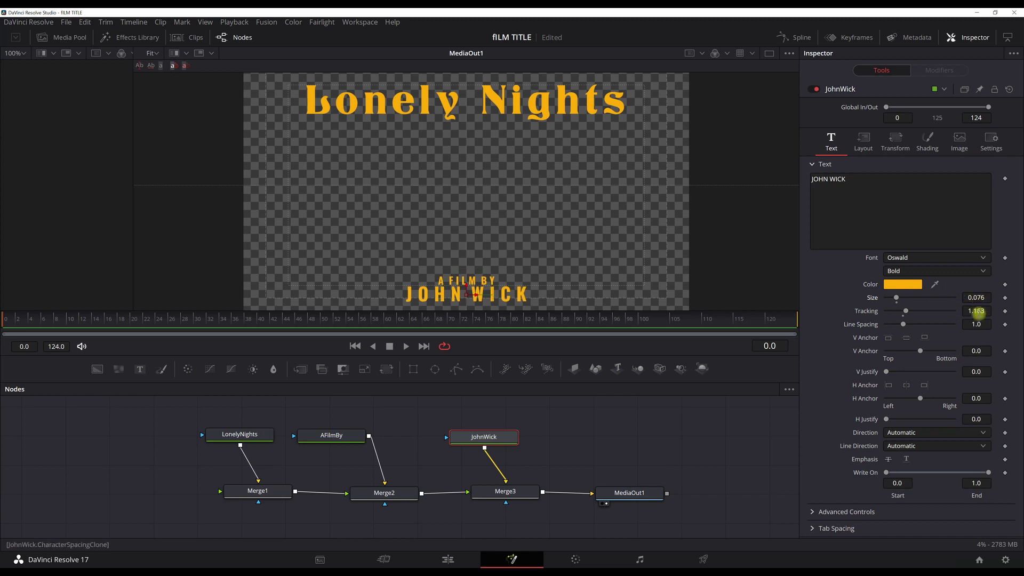
- Raise the A FILM BY text slightly by setting its layout center Y to 0.126
drag(318, 436, 325, 436)
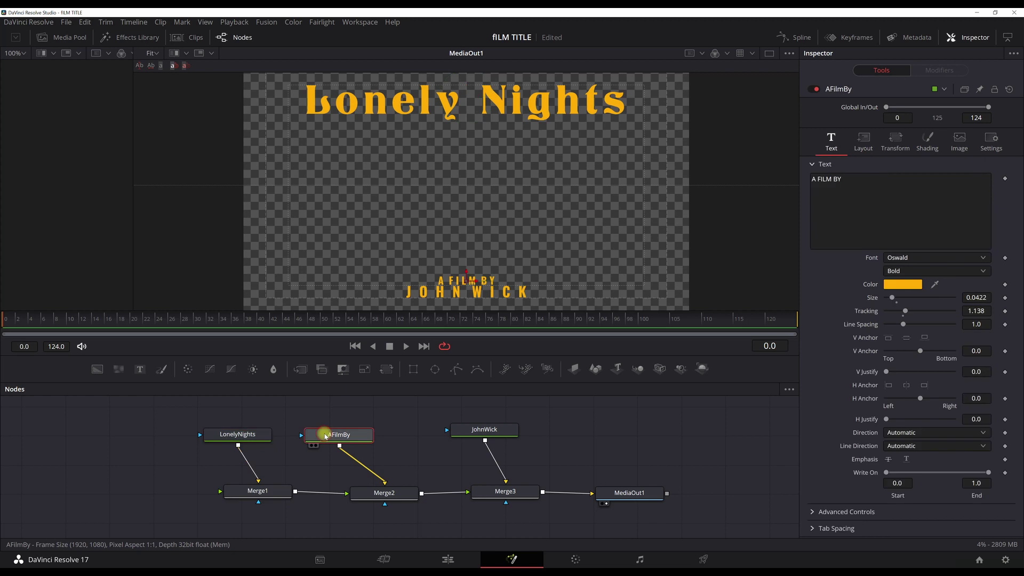
click(863, 141)
click(974, 191)
drag(974, 192, 976, 191)
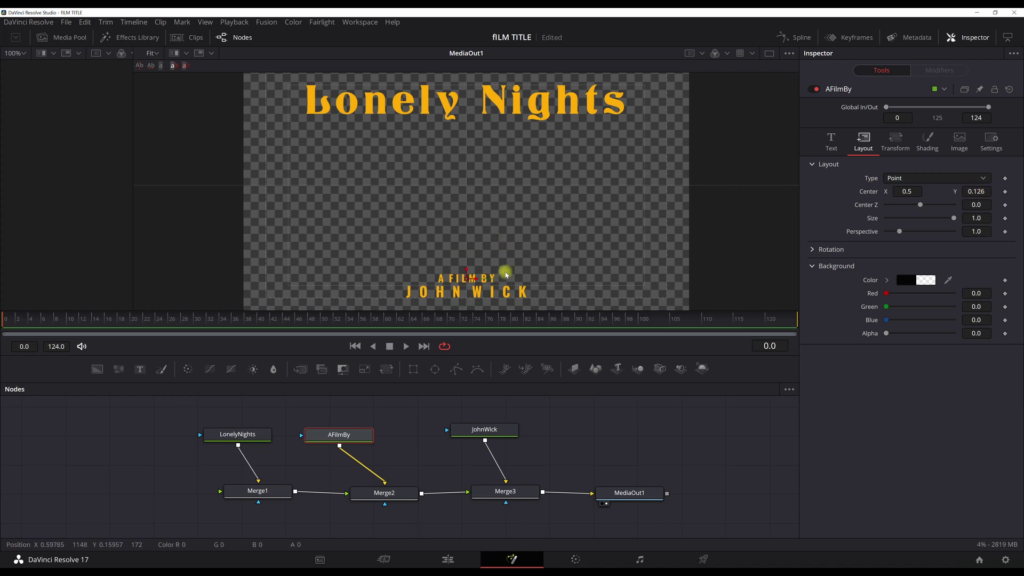
- Widen the letter spacing of the JOHN WICK text to a tracking of 1.611
click(495, 431)
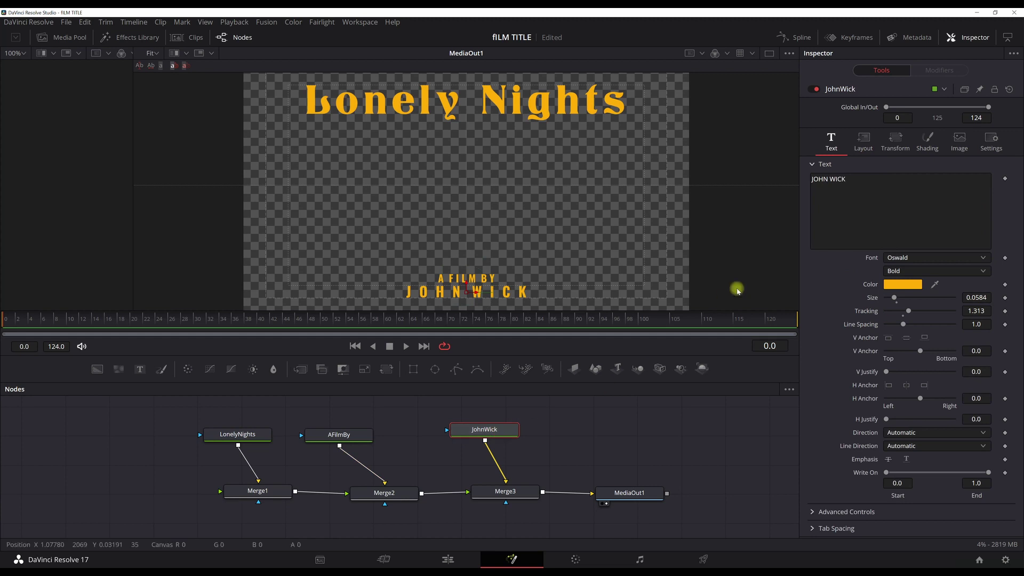
mouse_move(976, 310)
mouse_down()
mouse_move(542, 315)
mouse_move(695, 334)
mouse_move(635, 343)
mouse_up()
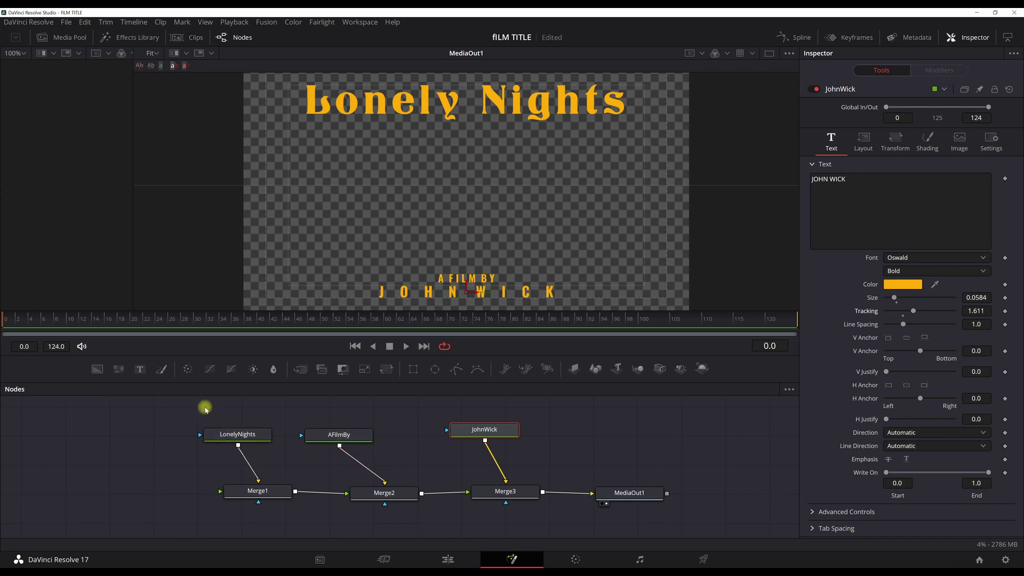
- Create a macro from the three text nodes and three merge nodes and name it "Film Title for Youtube"
drag(194, 405, 537, 518)
click(509, 490)
right_click(511, 490)
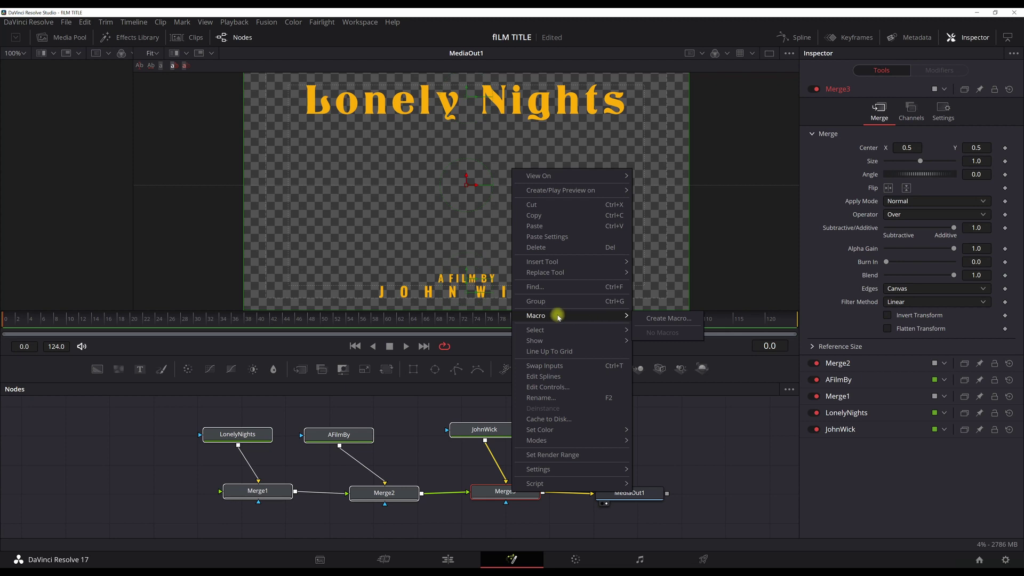
click(648, 319)
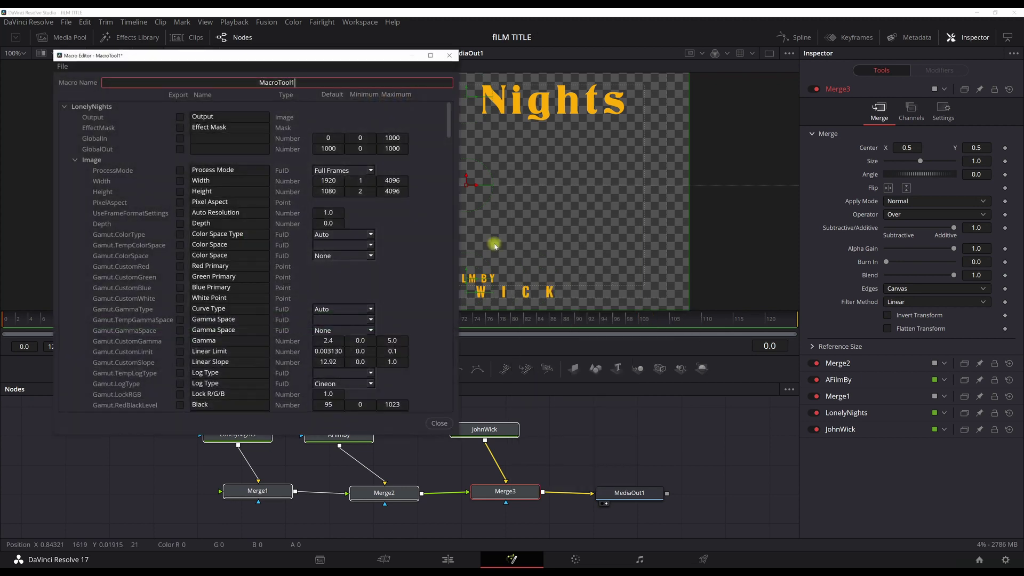
double_click(298, 82)
key(BackSpace)
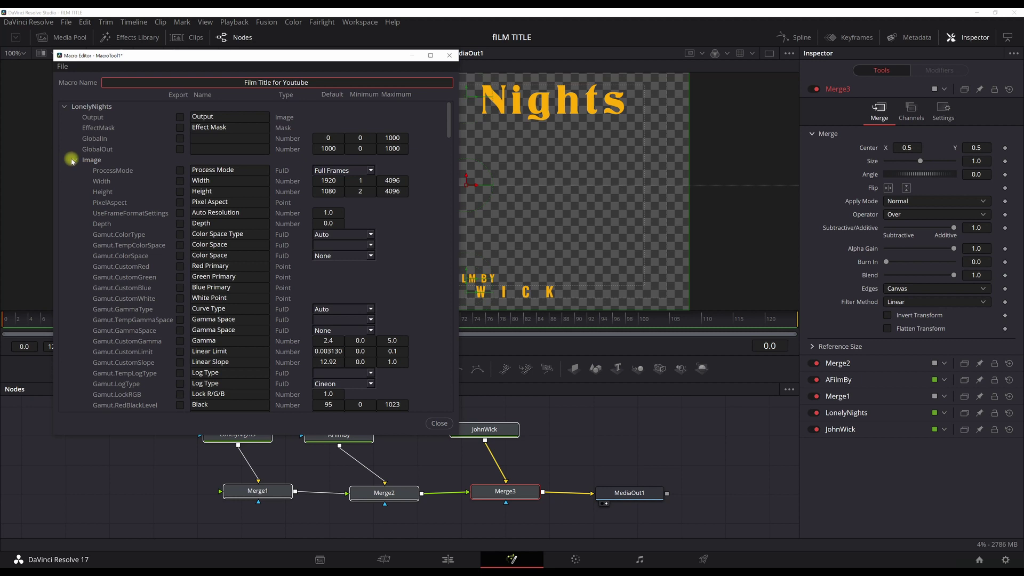
- Move the Macro Editor clear of the node graph and collapse all parameter groups of the LonelyNights node
click(61, 107)
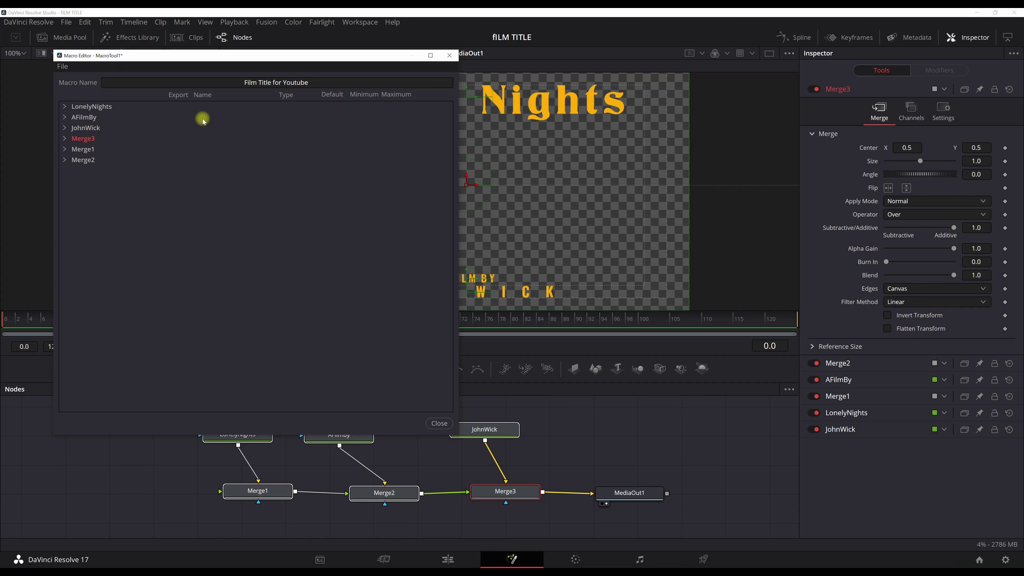
drag(107, 55, 594, 112)
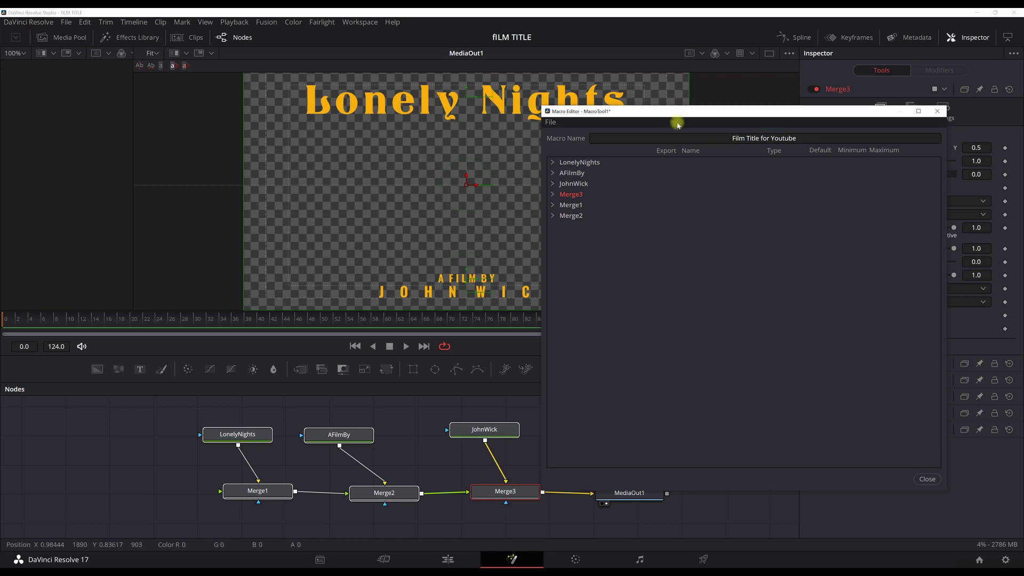
drag(681, 114, 690, 142)
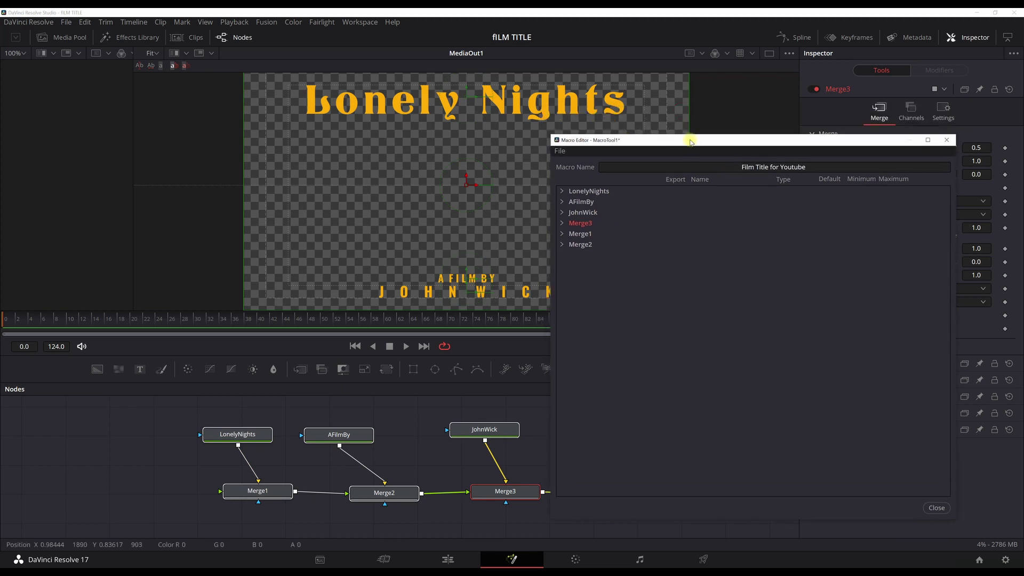
click(563, 191)
click(572, 245)
click(573, 255)
click(573, 266)
click(573, 277)
click(573, 288)
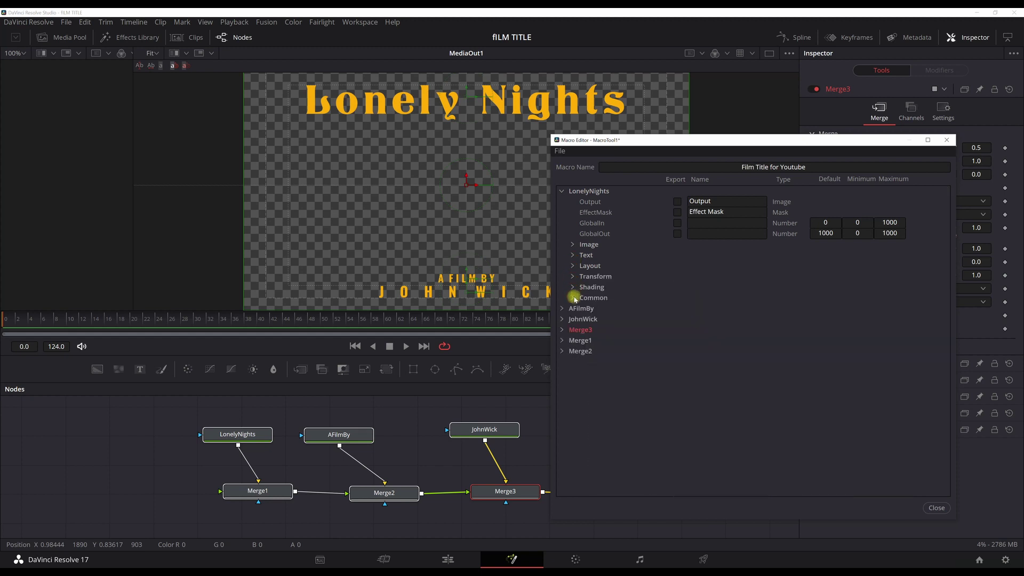
- Mark the LonelyNights Text parameters from Styled Text through Tracking for export in the macro
click(573, 255)
scroll(687, 275, down, 3)
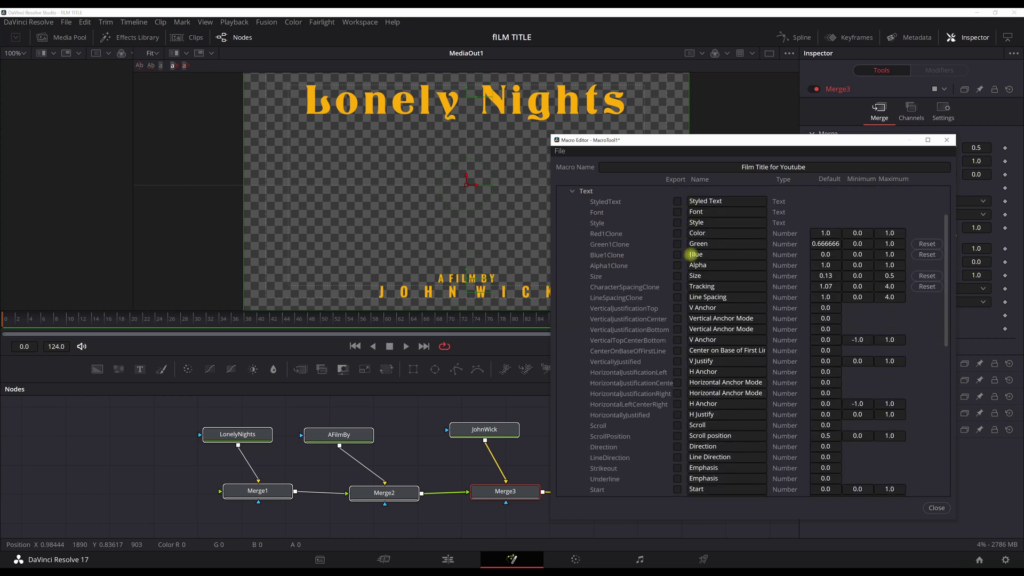
click(678, 201)
click(677, 222)
click(677, 233)
scroll(679, 302, down, 1)
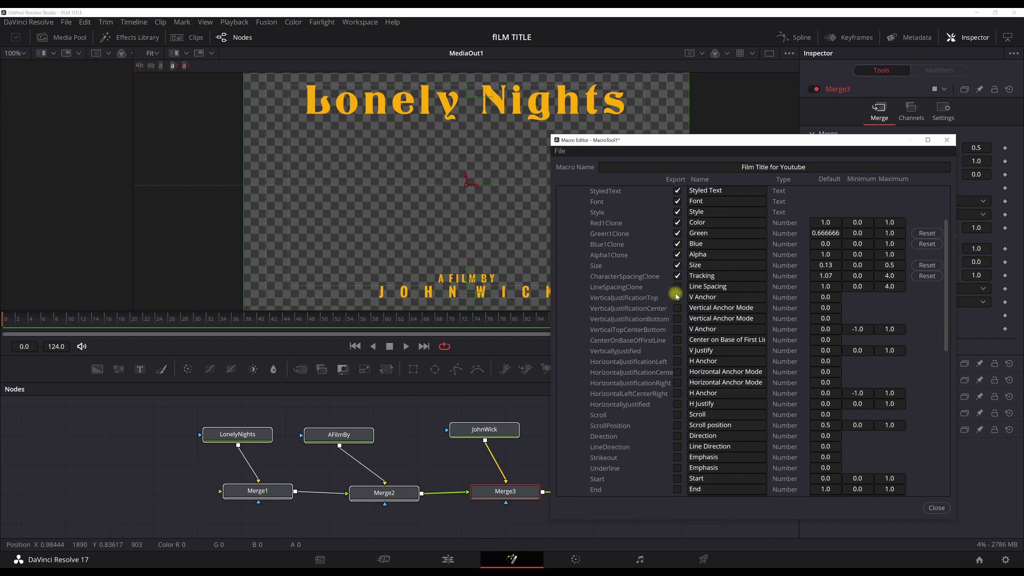
scroll(682, 288, down, 6)
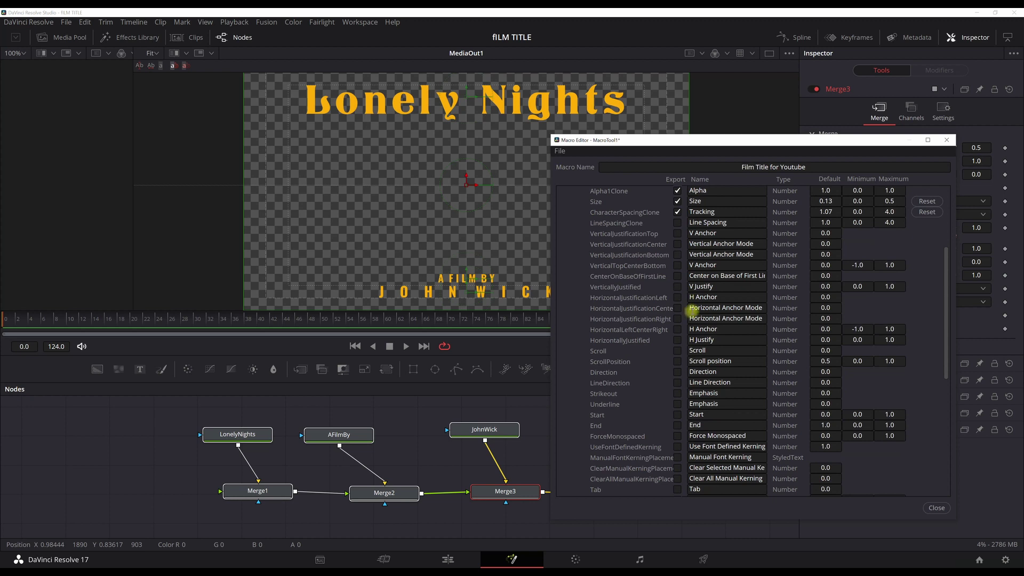
scroll(699, 325, up, 10)
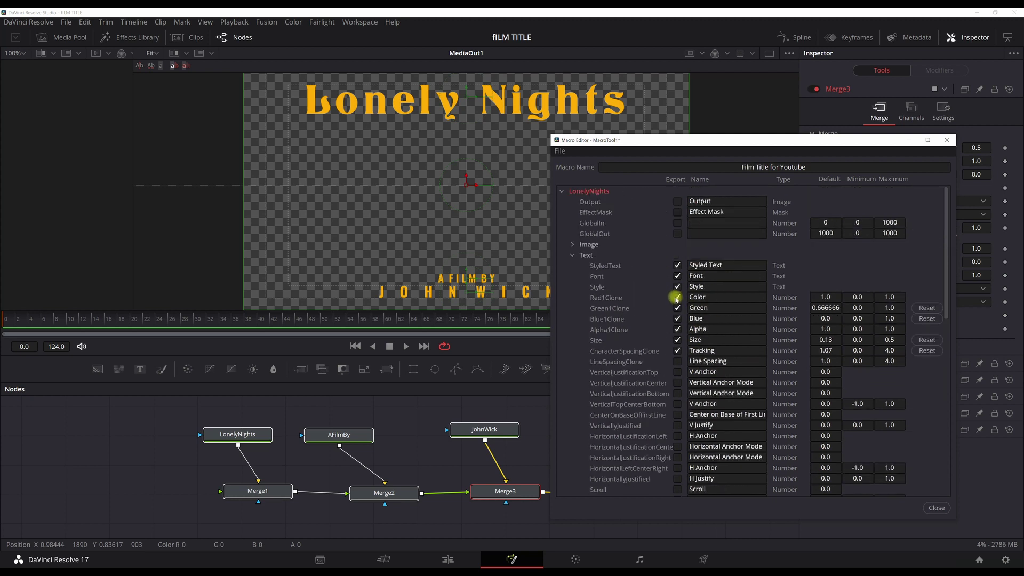
click(574, 256)
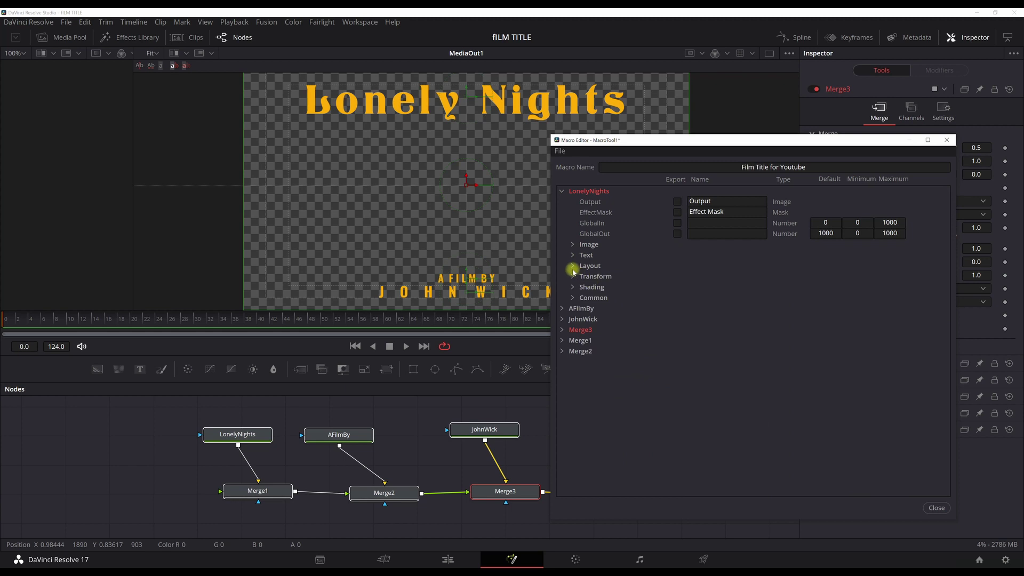
- Mark all LonelyNights Layout parameters for export, from Type through the background color channels
click(573, 266)
click(677, 276)
click(678, 287)
click(678, 297)
scroll(679, 298, down, 2)
click(678, 266)
click(677, 276)
click(677, 329)
click(678, 340)
click(677, 351)
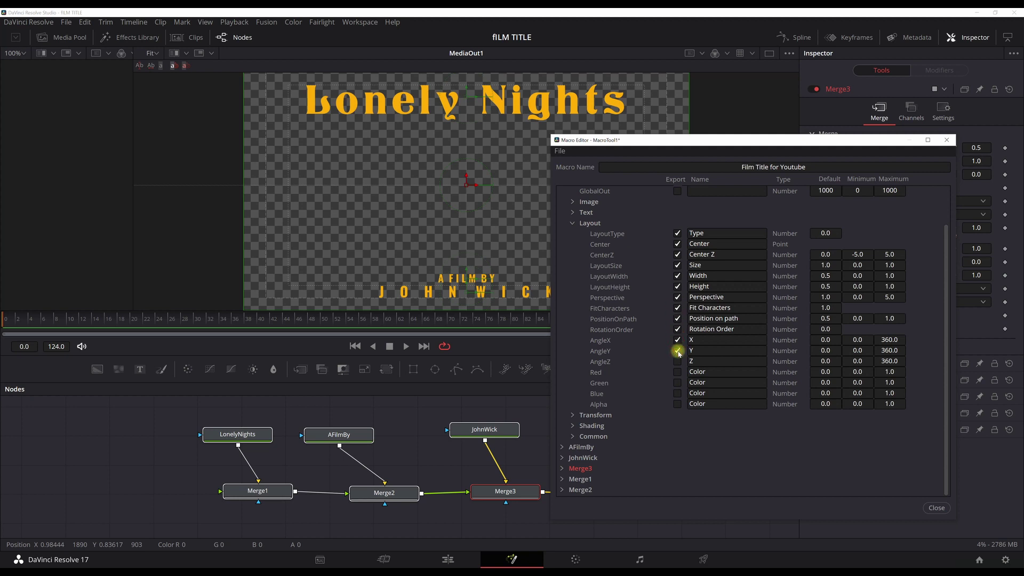
click(677, 361)
click(677, 372)
click(677, 383)
click(571, 223)
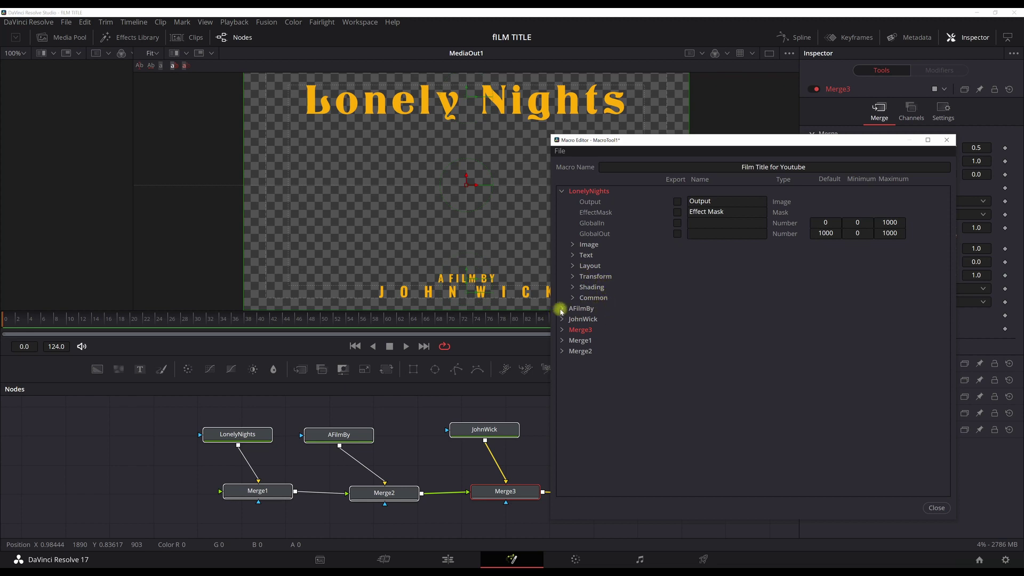
click(561, 191)
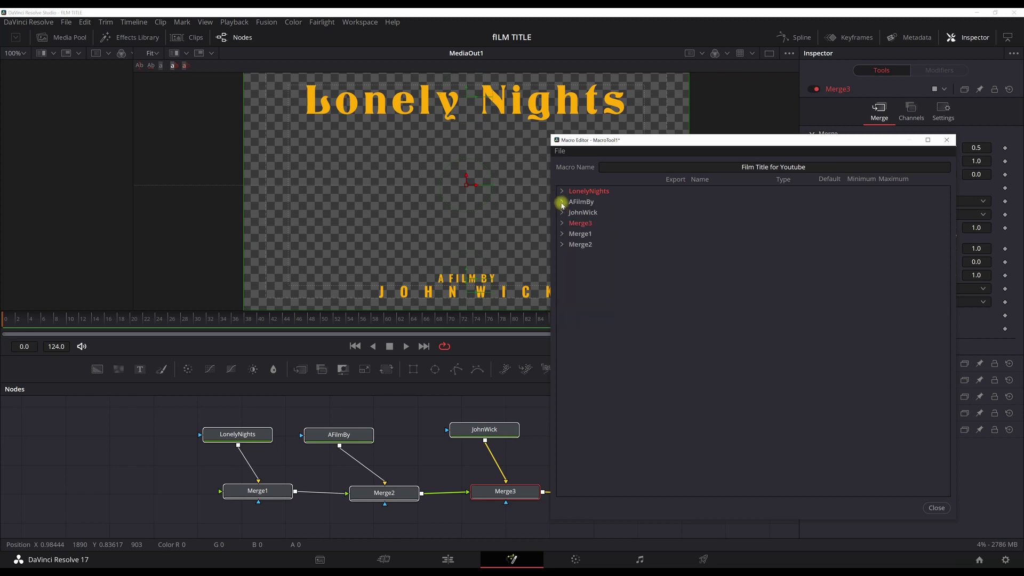
- Mark the AFilmBy node's Text parameters through Tracking and all its Layout parameters for export
click(562, 201)
click(572, 255)
click(677, 319)
scroll(611, 373, down, 4)
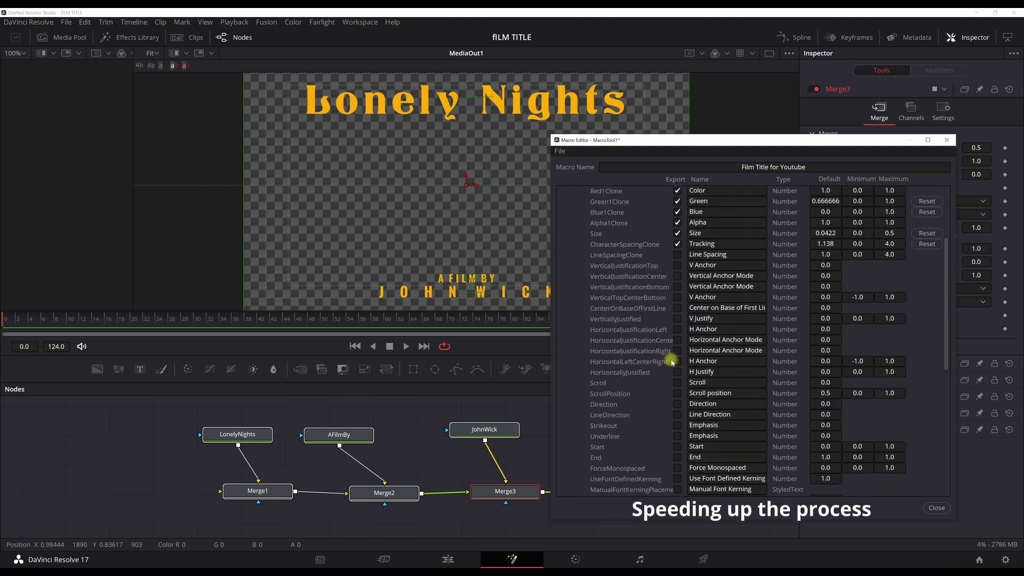
scroll(611, 320, up, 4)
click(573, 266)
click(573, 287)
click(572, 287)
click(562, 202)
- Mark the JohnWick node's Text parameters through Tracking and all its Layout parameters for export
click(561, 212)
scroll(661, 275, down, 1)
click(573, 255)
click(573, 276)
scroll(576, 260, down, 2)
click(562, 191)
scroll(661, 320, up, 2)
click(562, 223)
drag(614, 139, 566, 122)
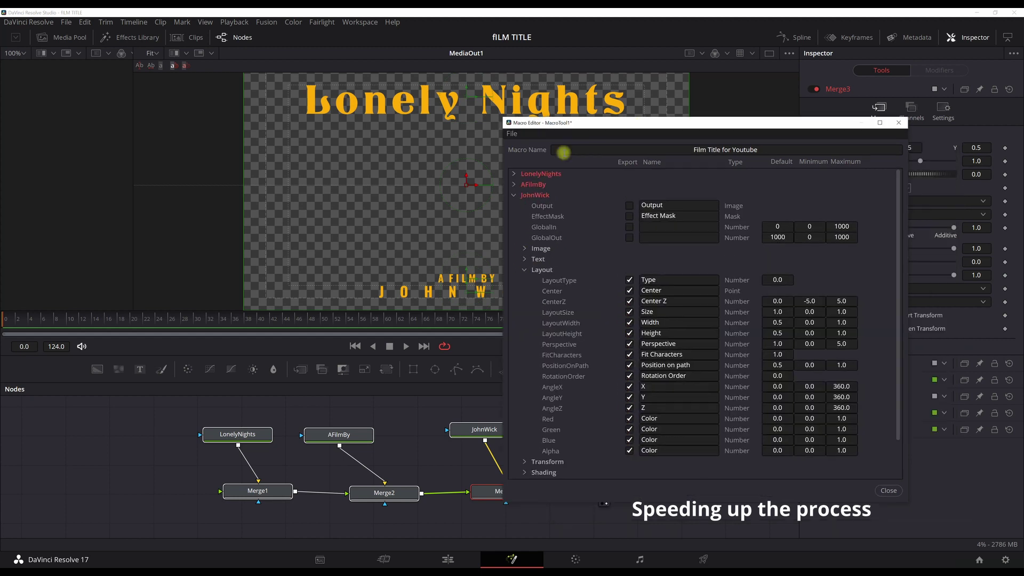
- Check the export setting of the Merge3 Output and review the LonelyNights parameter groups
click(514, 206)
click(514, 207)
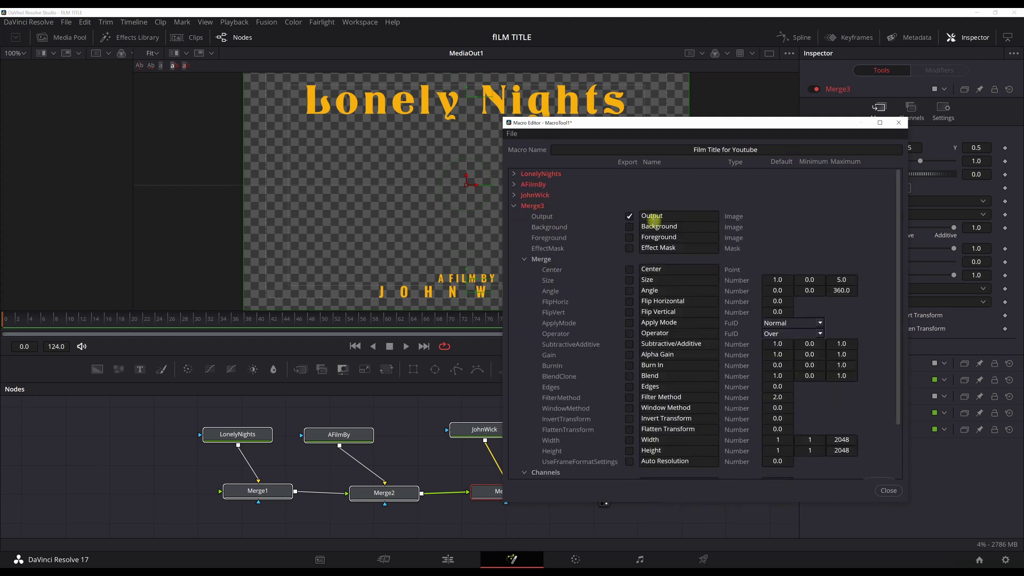
click(516, 206)
click(516, 207)
click(516, 207)
click(514, 175)
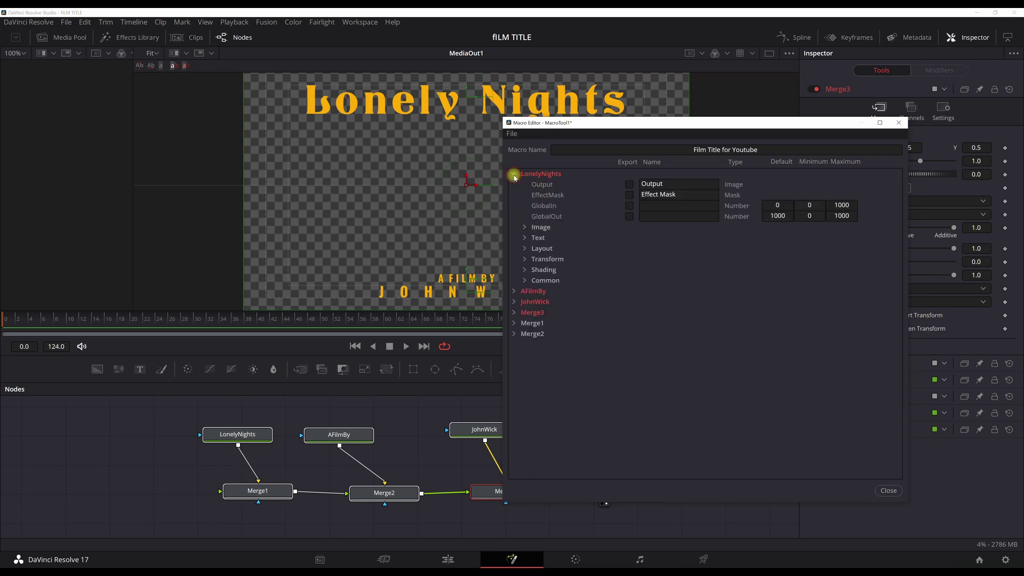
click(513, 175)
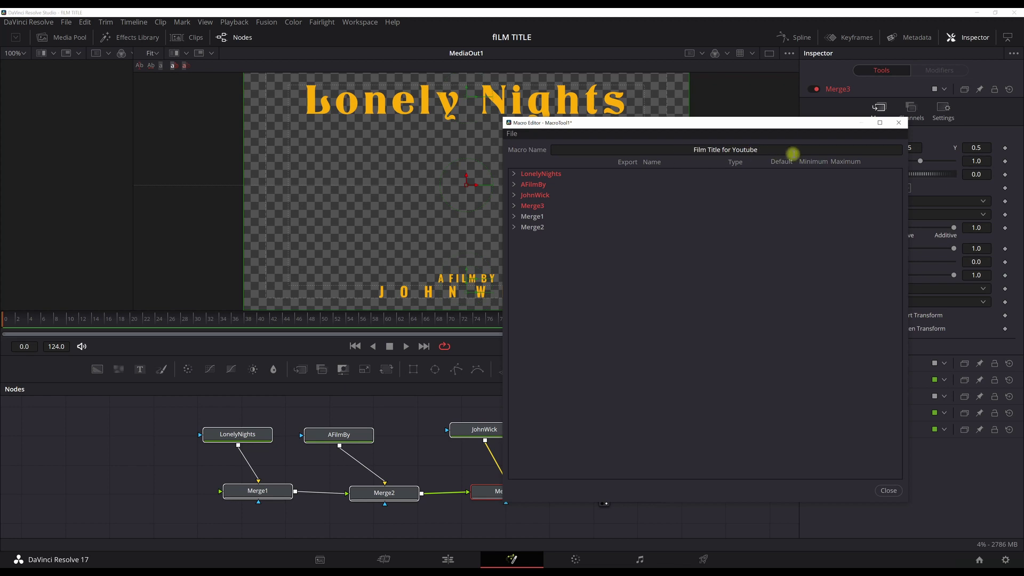
- Save the macro as "Film Title for Youtube.setting" in the Titles folder of Fusion's Templates > Edit directory
click(884, 490)
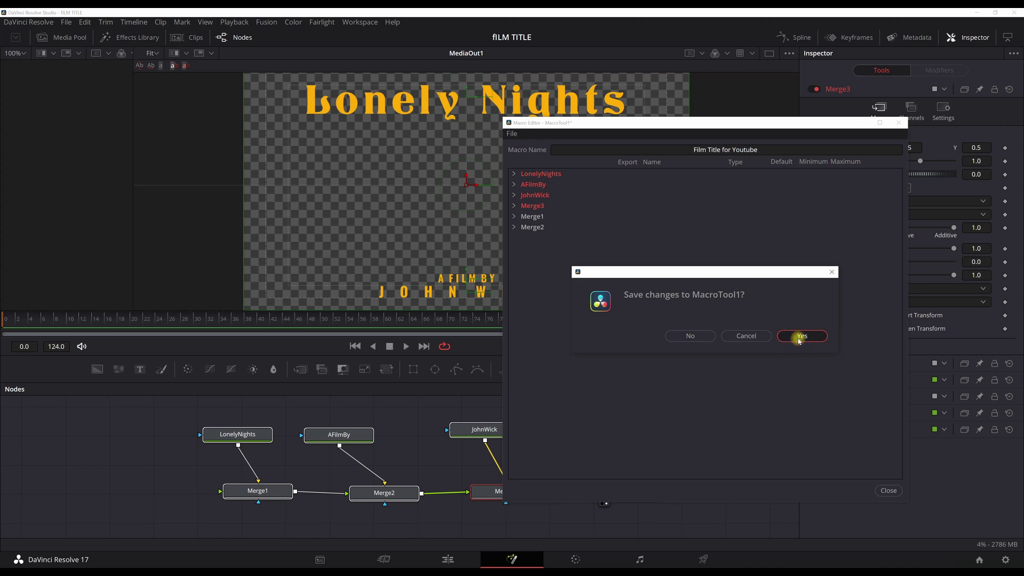
click(799, 337)
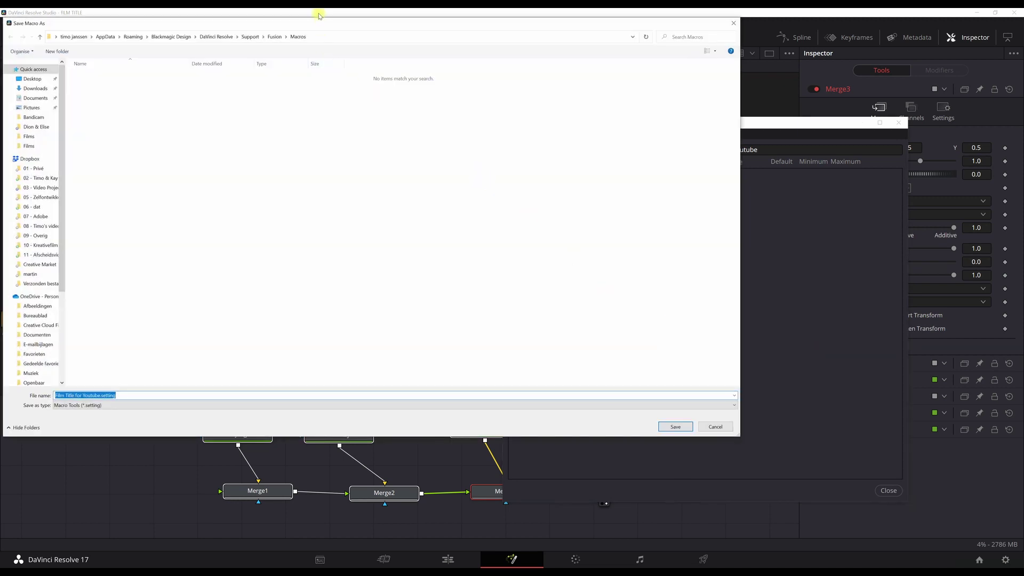
drag(318, 26, 644, 72)
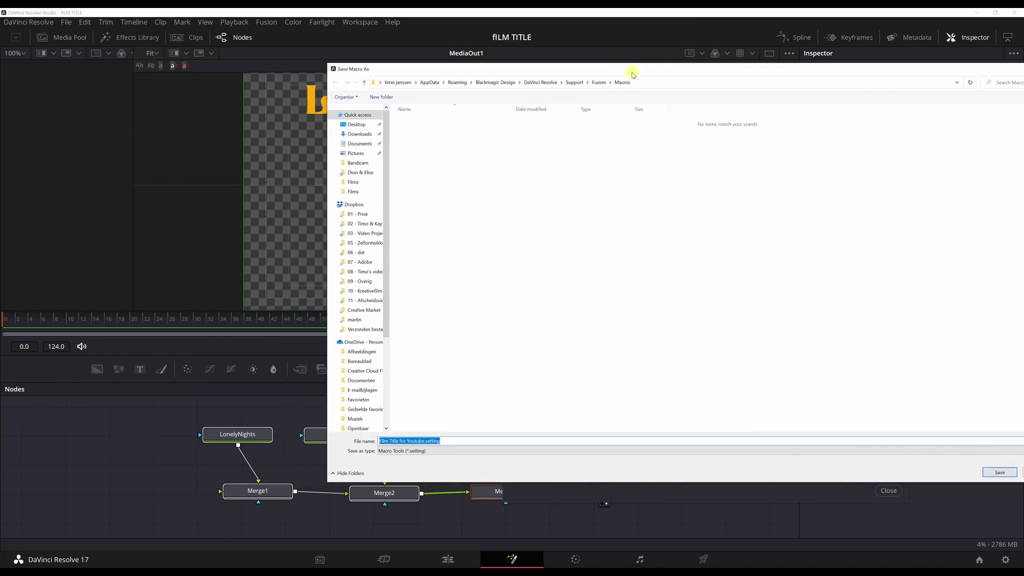
click(600, 83)
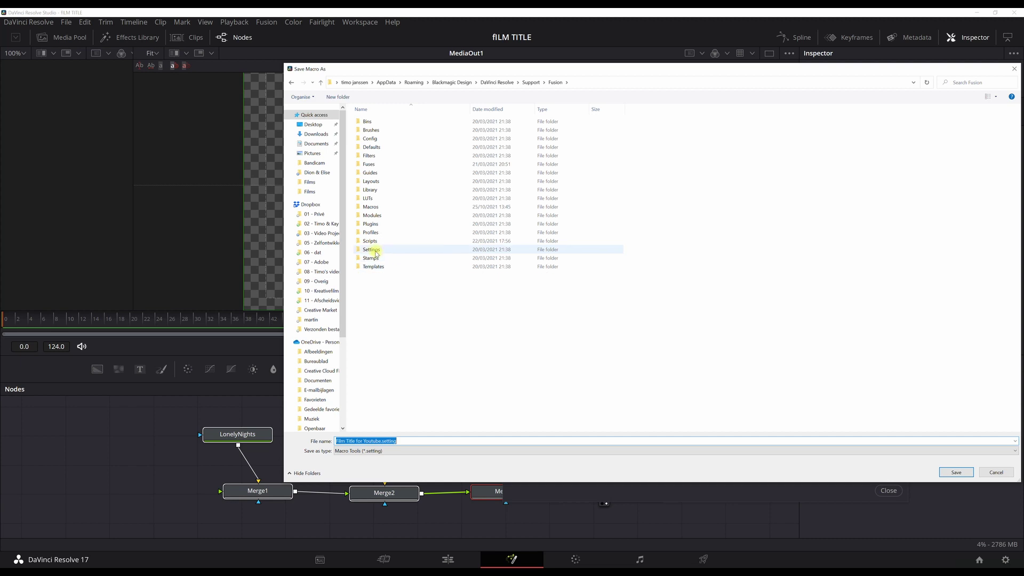
double_click(379, 266)
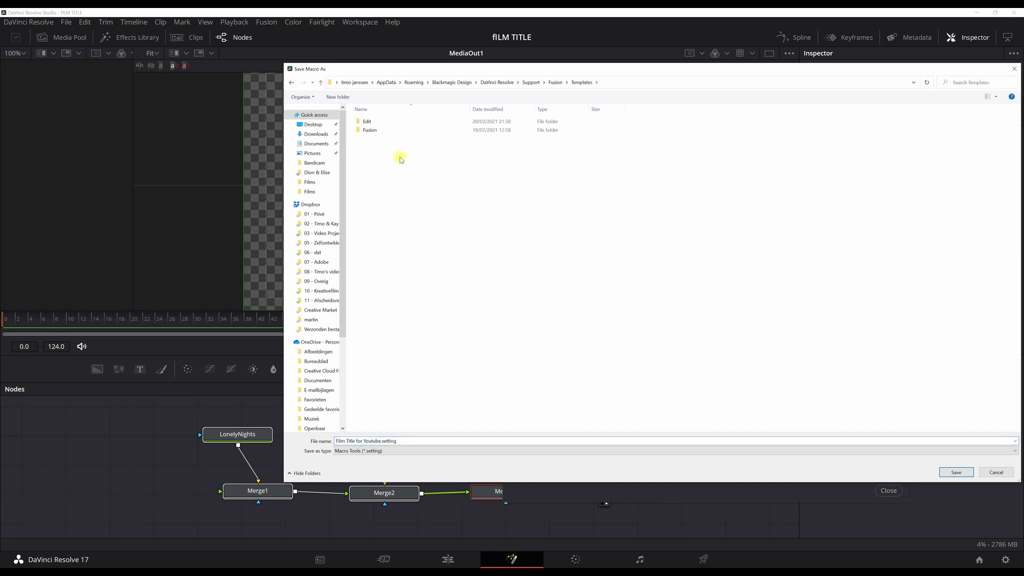
click(370, 122)
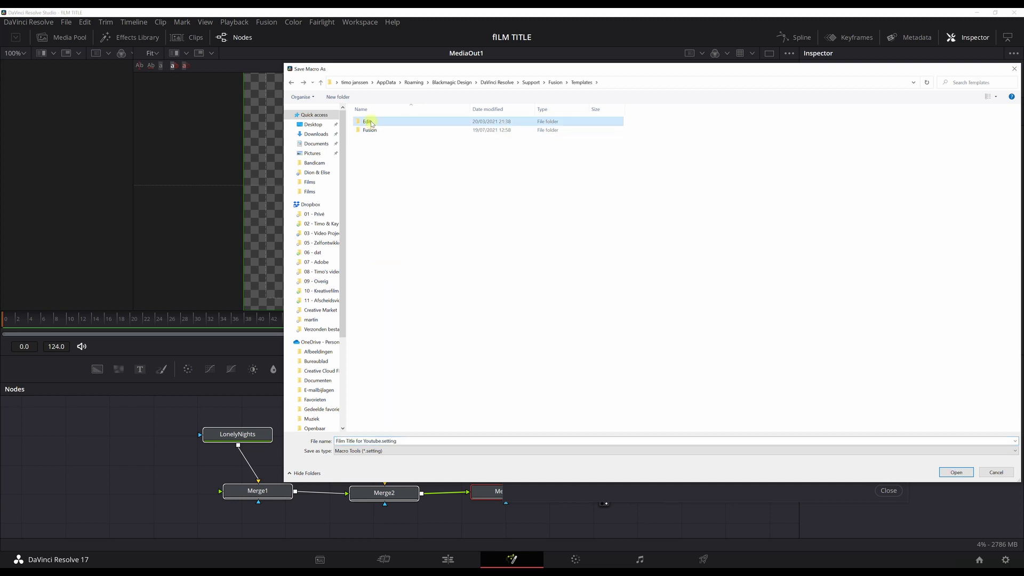
double_click(360, 123)
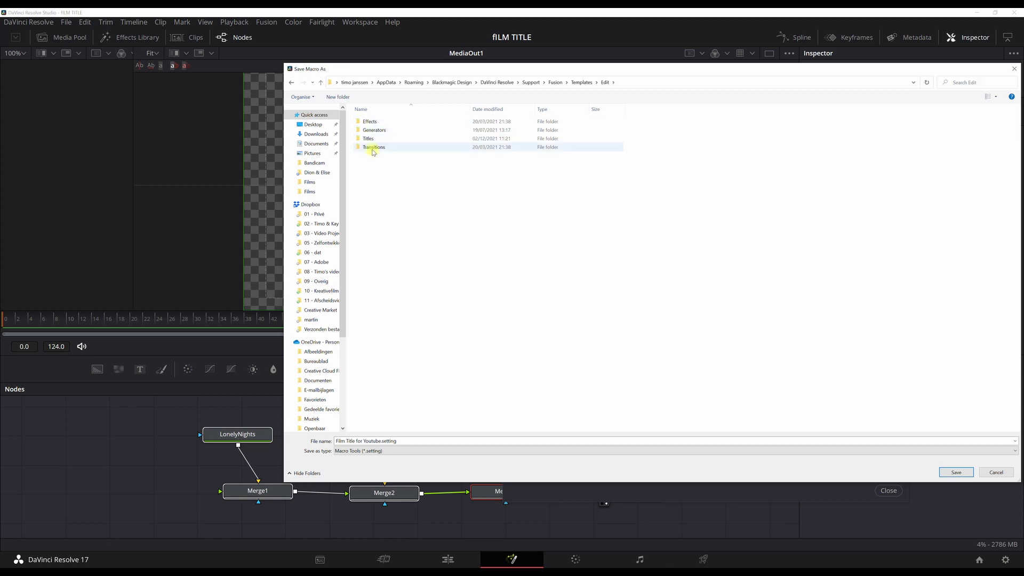
double_click(371, 138)
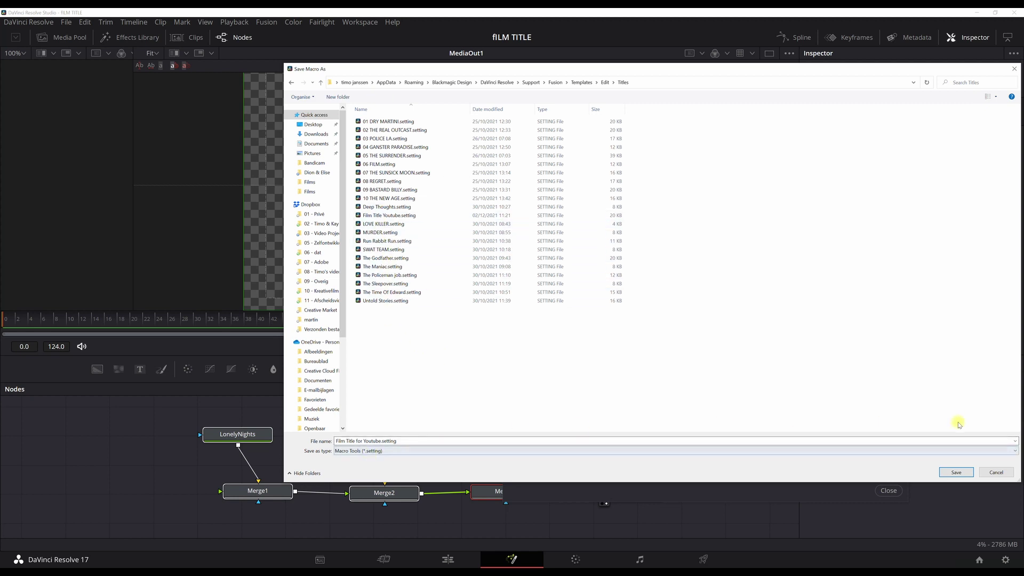
click(955, 472)
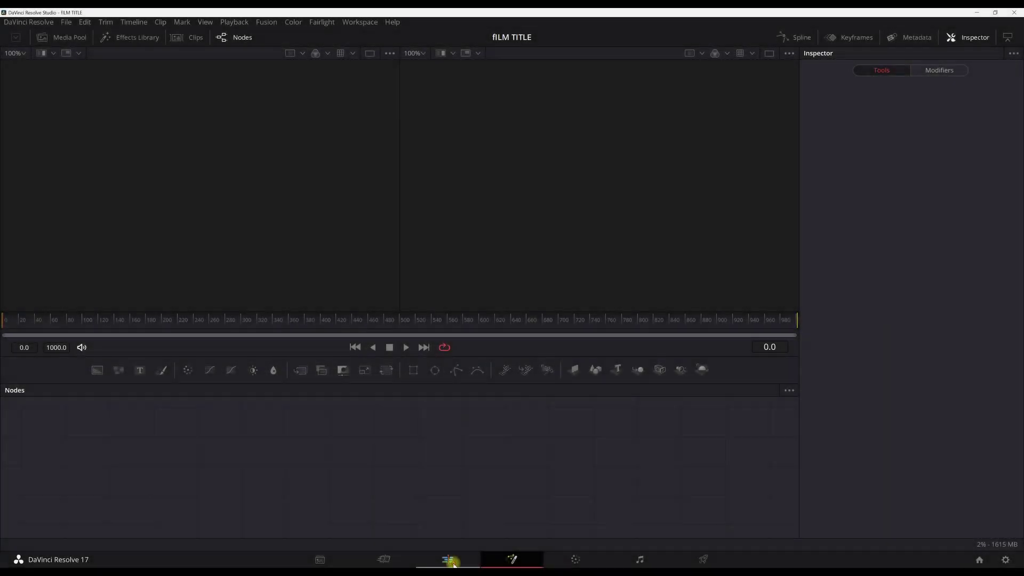
- On the Edit page, place the pexels-mart-production clip at the start of track V1 and move the playhead to 01:00:08:09
click(448, 559)
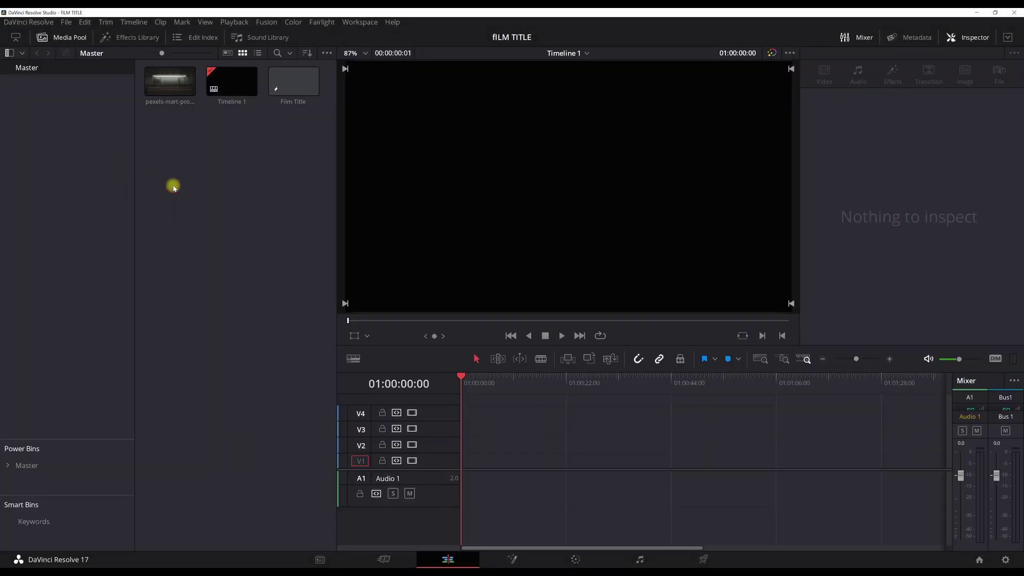
drag(157, 80, 463, 464)
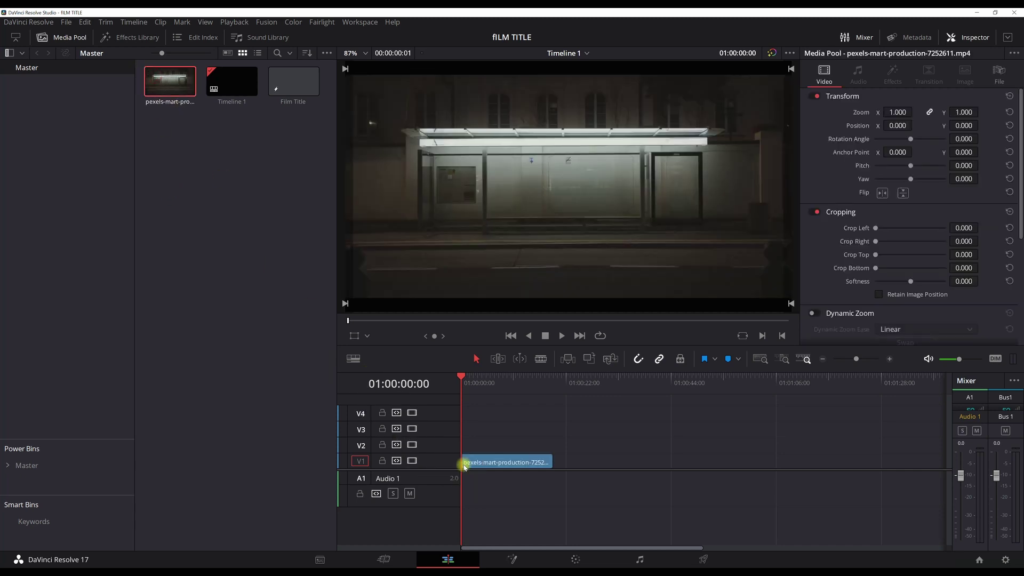
drag(467, 381, 501, 380)
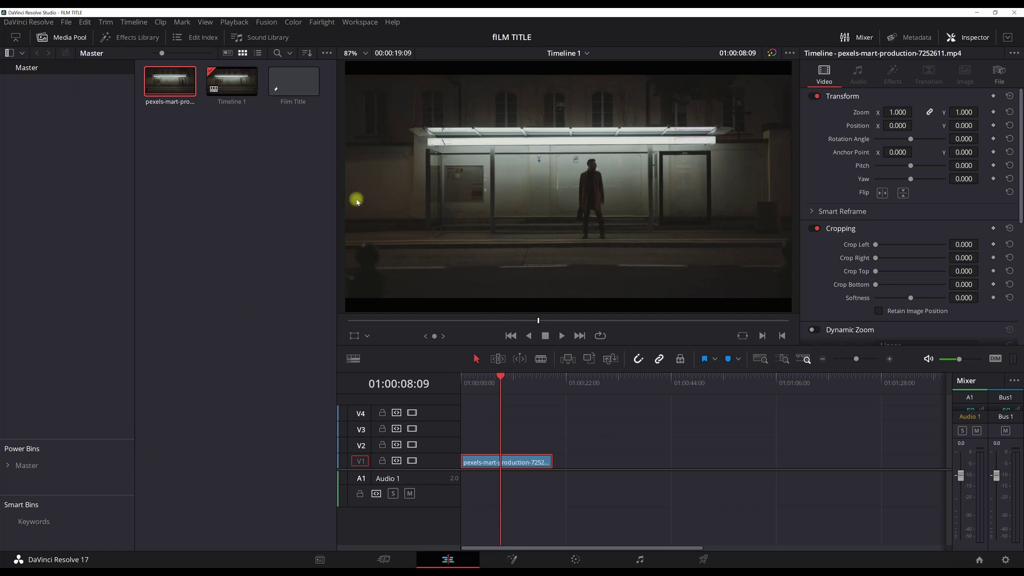
- Search the titles for "you" and place Film Title for Youtube on track V2 at the playhead above the clip
click(107, 38)
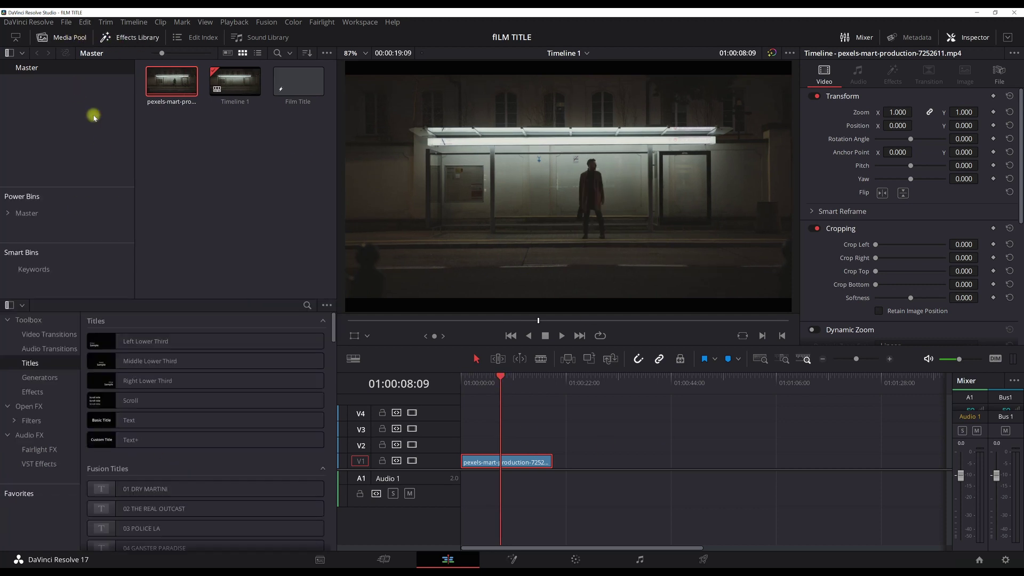
scroll(123, 370, down, 6)
click(217, 397)
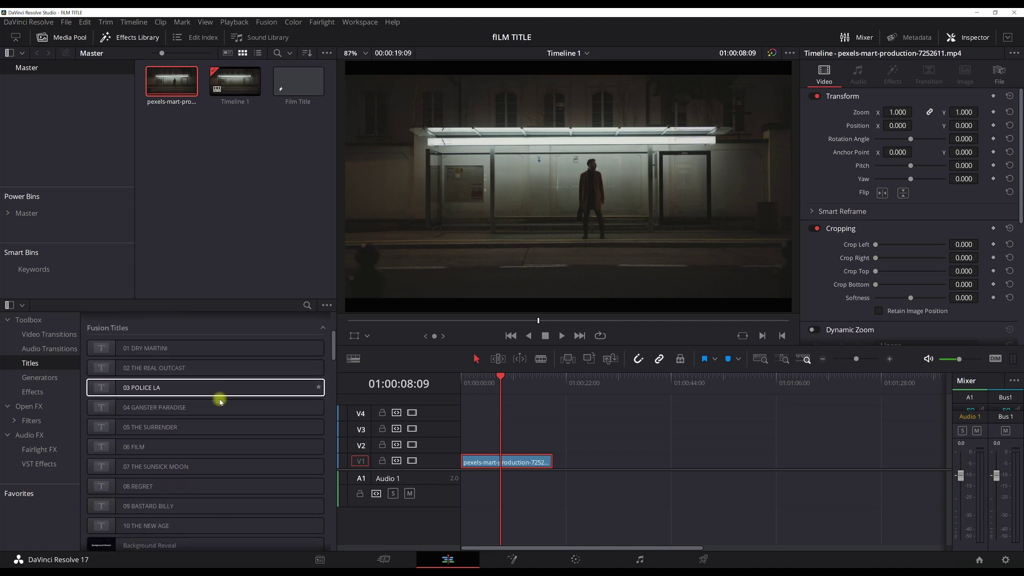
click(307, 306)
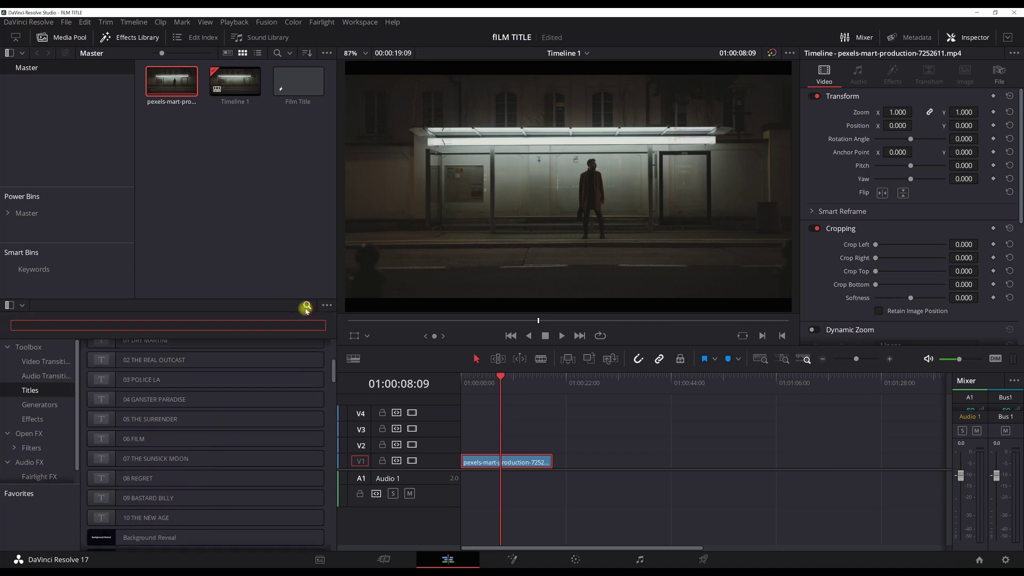
text(you)
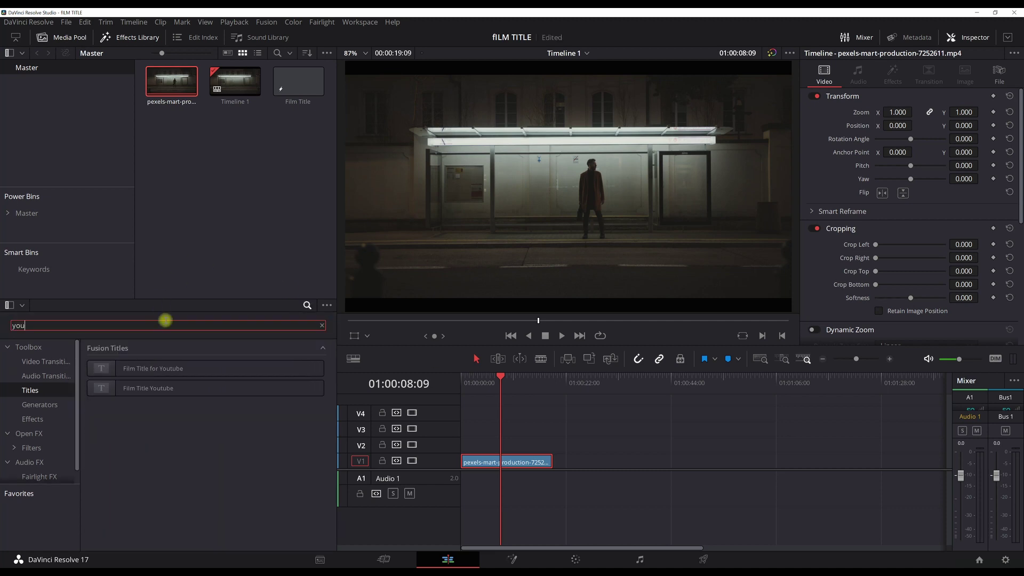
drag(134, 368, 497, 448)
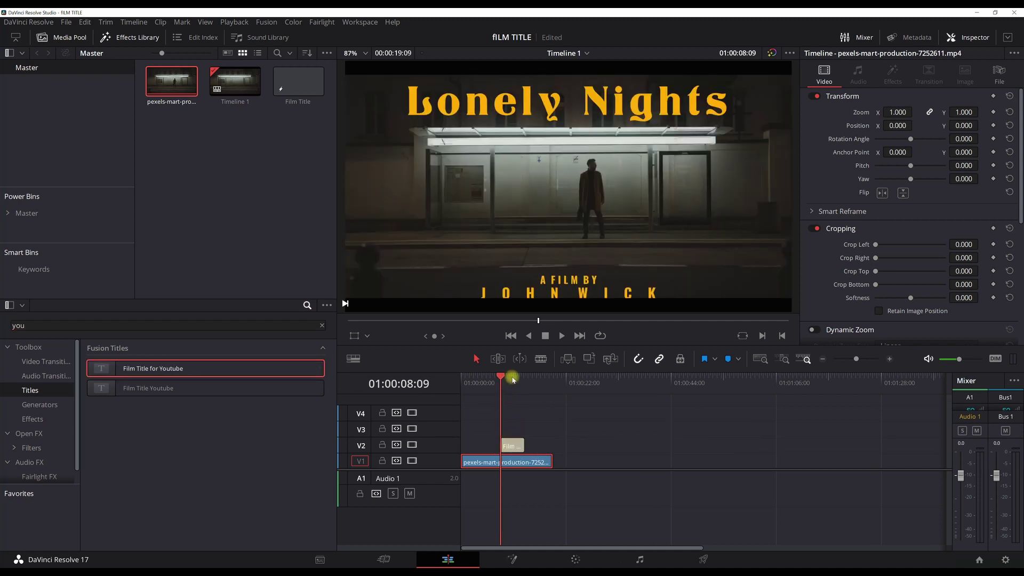
- Move the playhead to 01:00:10:23 within the title and hide the Effects Library and Media Pool
click(512, 379)
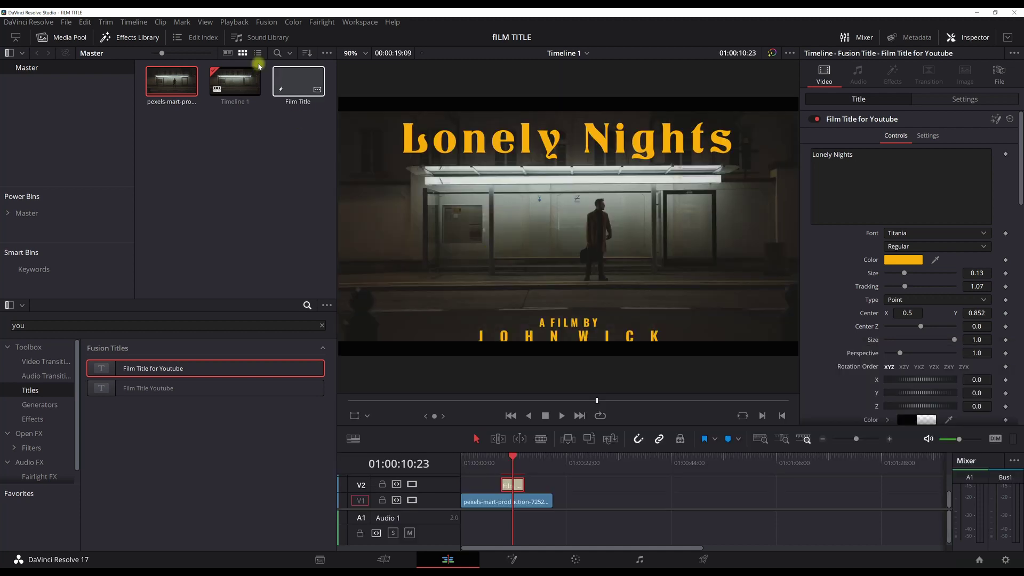
click(110, 37)
click(73, 39)
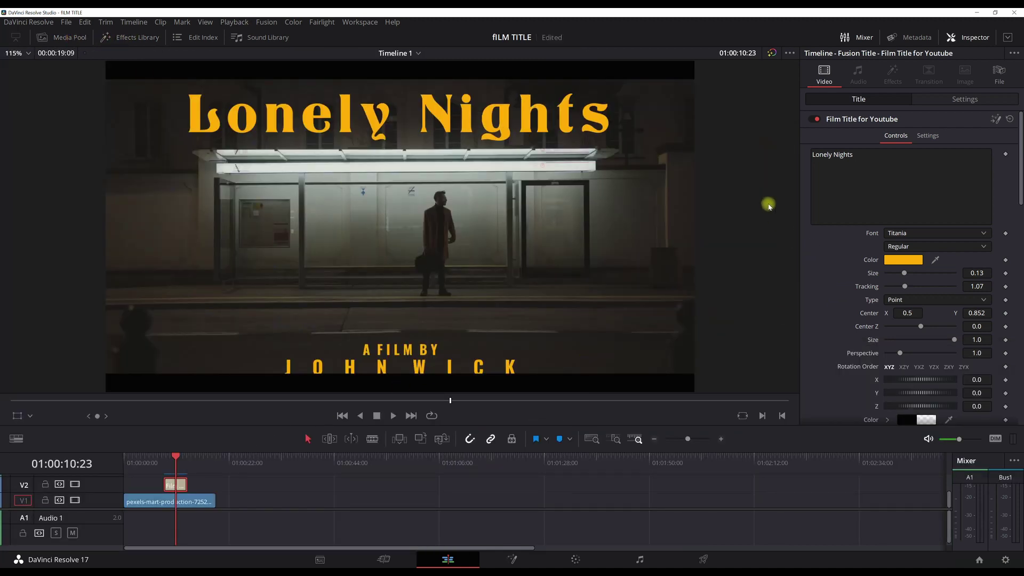
- Raise the title's A FILM BY text by setting its Center Y to 0.187
scroll(783, 235, down, 1)
scroll(816, 224, down, 5)
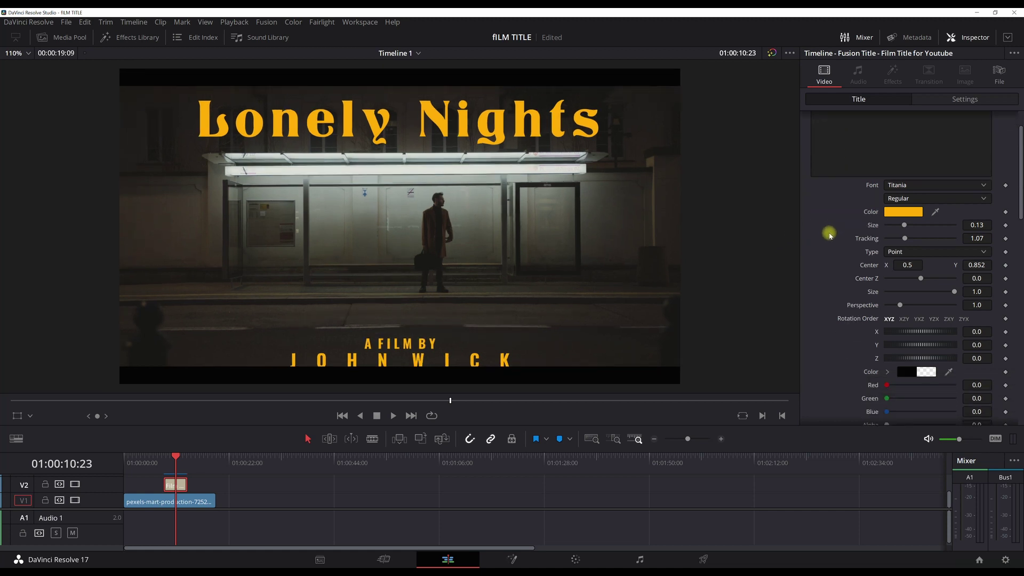
scroll(828, 237, down, 3)
click(872, 249)
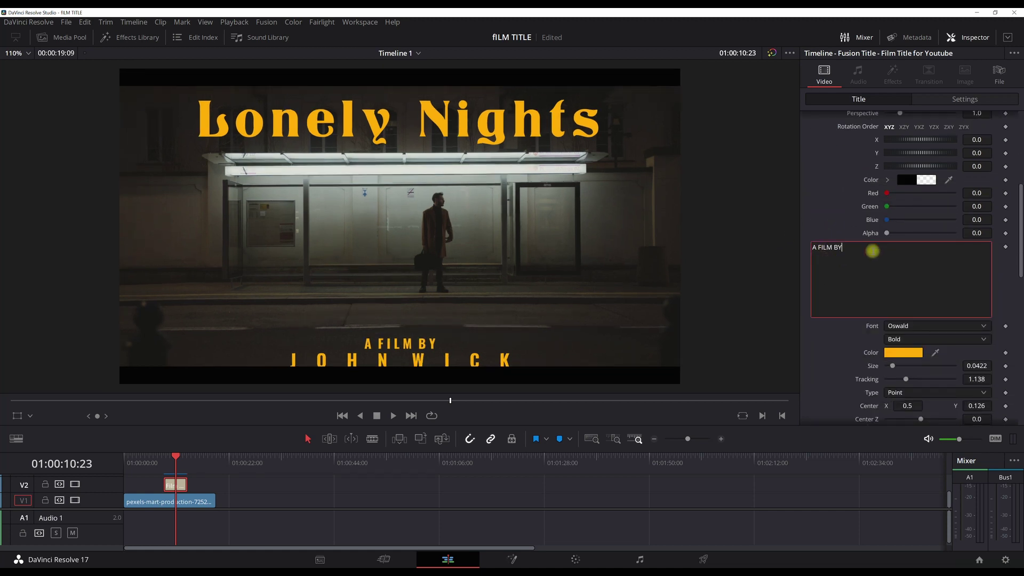
scroll(891, 356, down, 1)
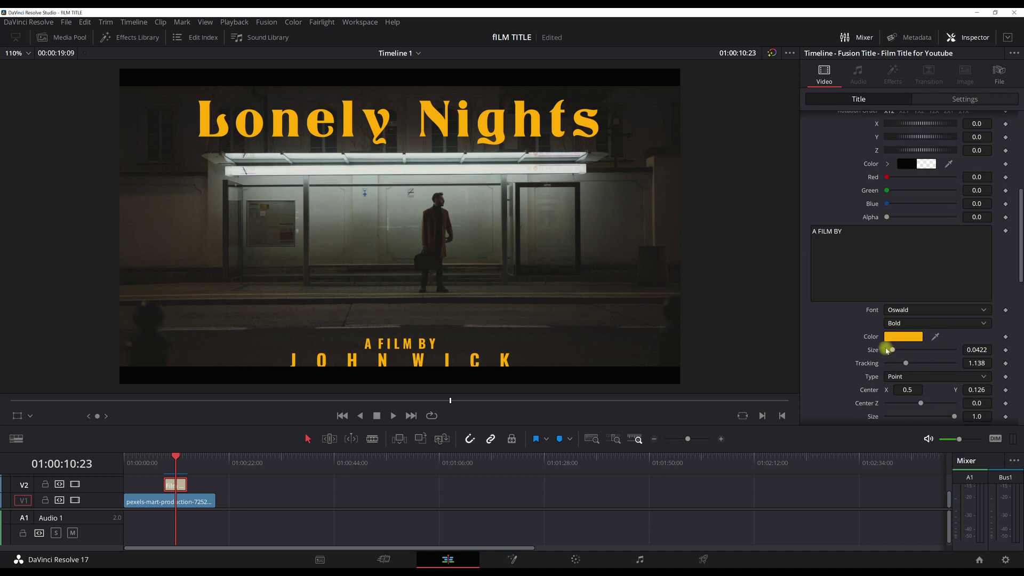
scroll(893, 397, down, 2)
drag(966, 360, 1008, 347)
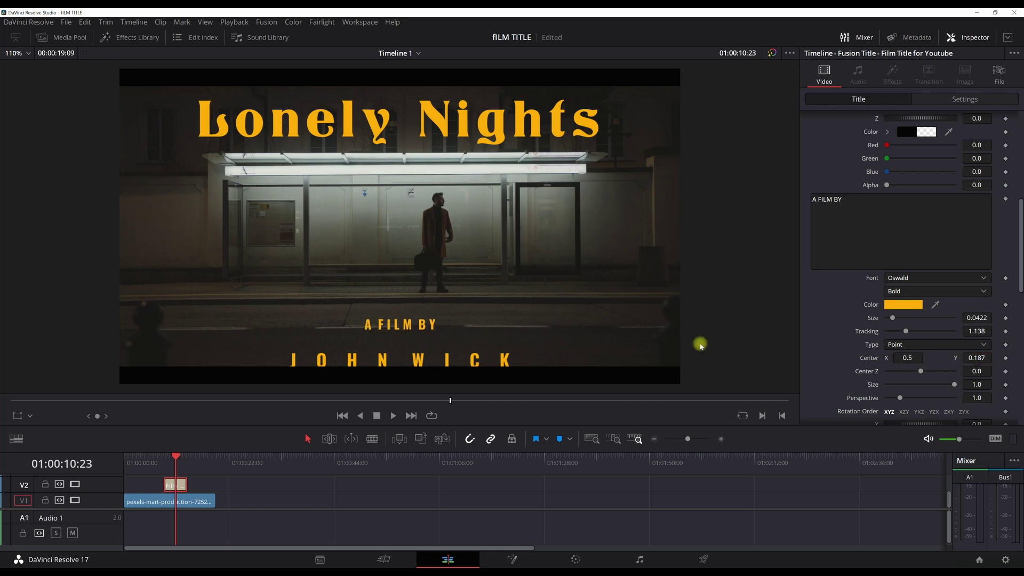
- Set the JOHN WICK text's Center Y to 0.121 and its Tracking to 1.951
scroll(883, 349, down, 10)
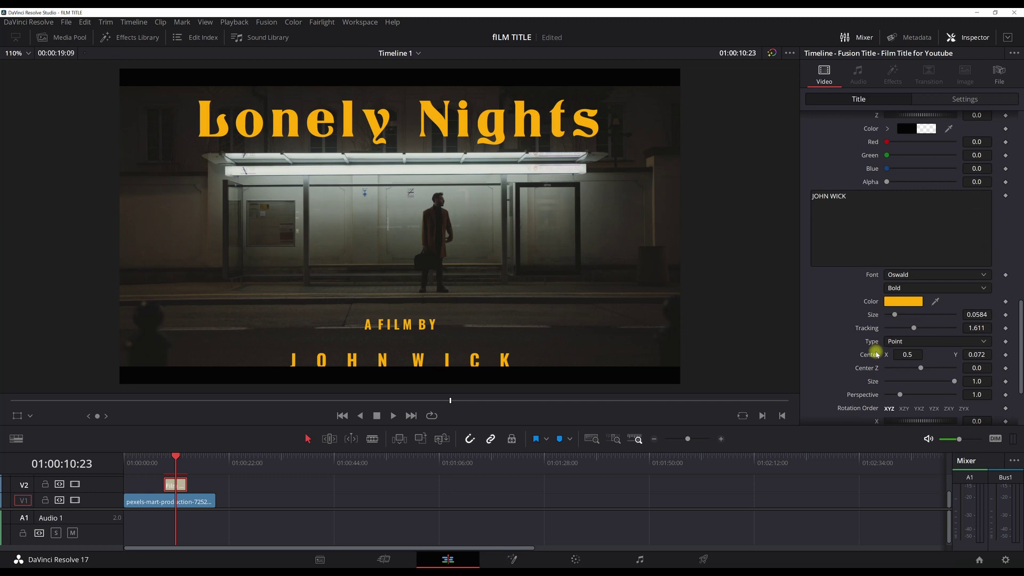
drag(976, 363, 1012, 350)
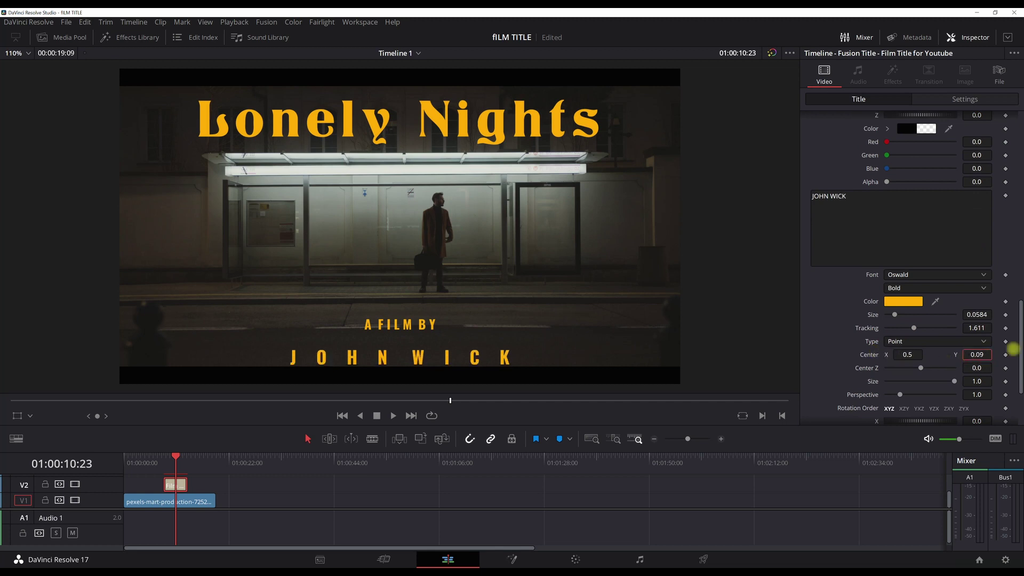
drag(503, 353, 503, 353)
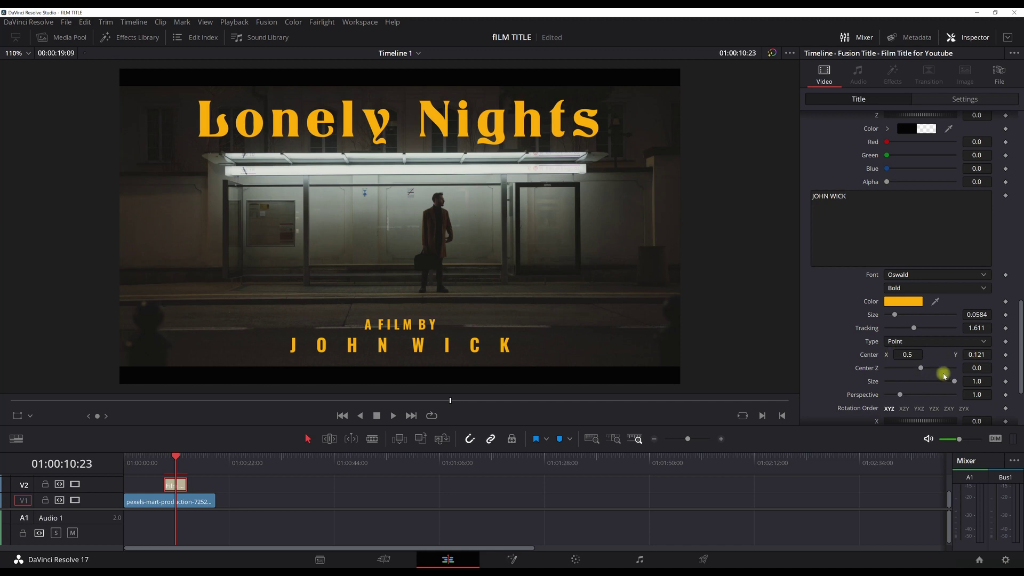
drag(944, 327, 642, 356)
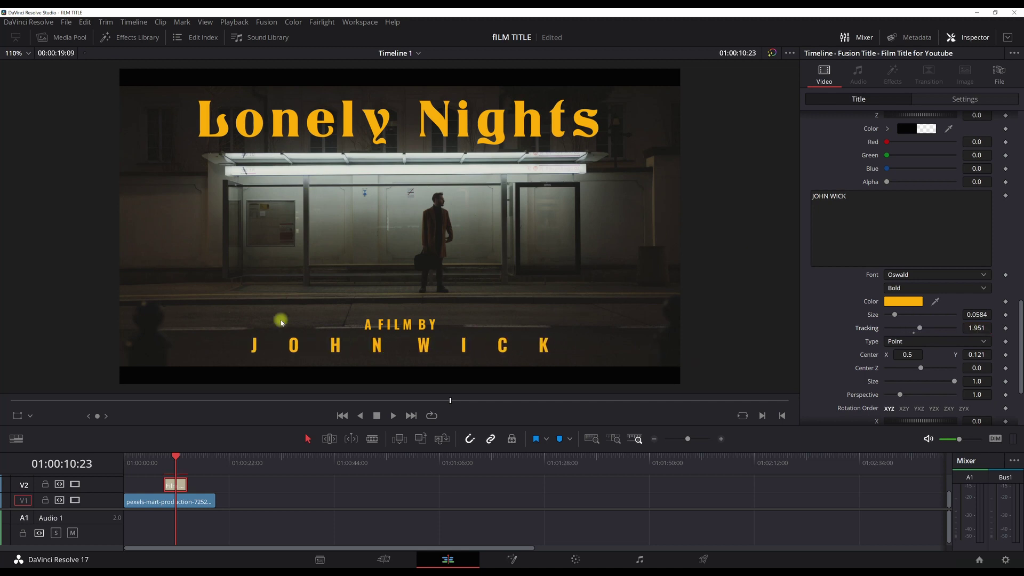